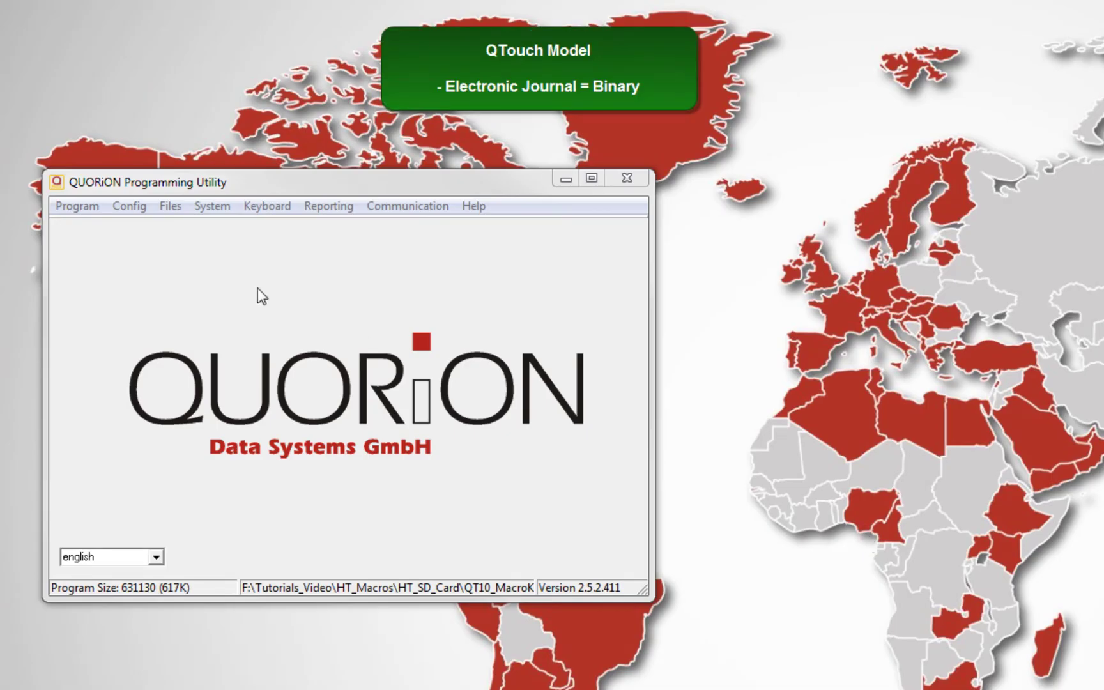
Step: Check the data format set for the Electronic Journal file in the application configuration
click(129, 206)
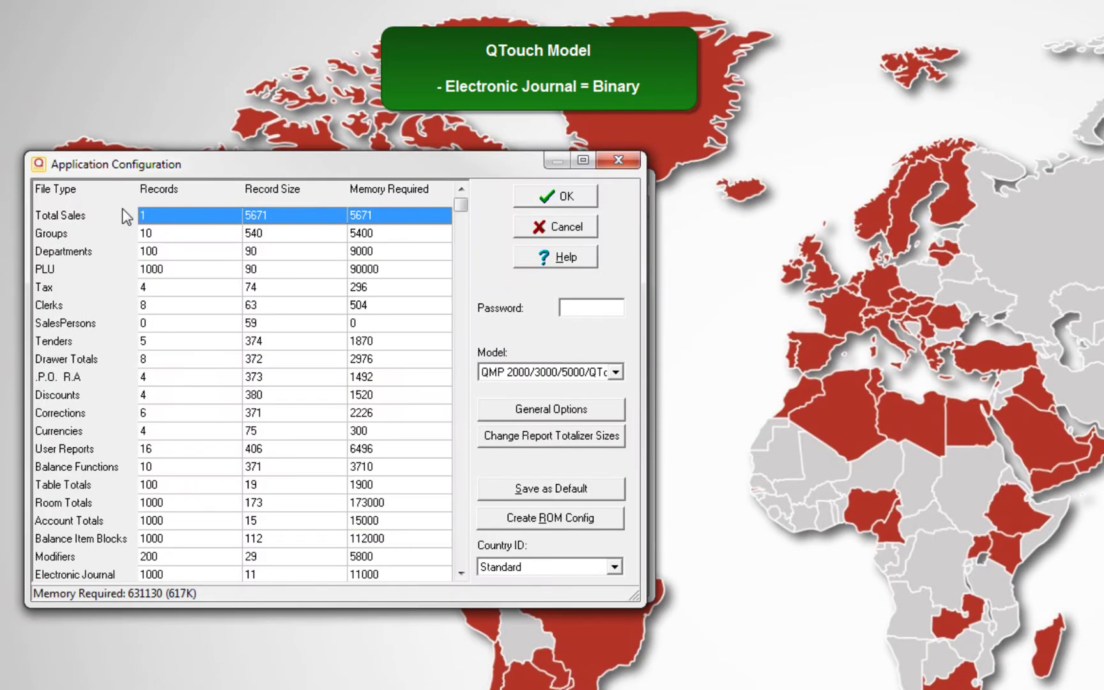
click(159, 578)
click(159, 568)
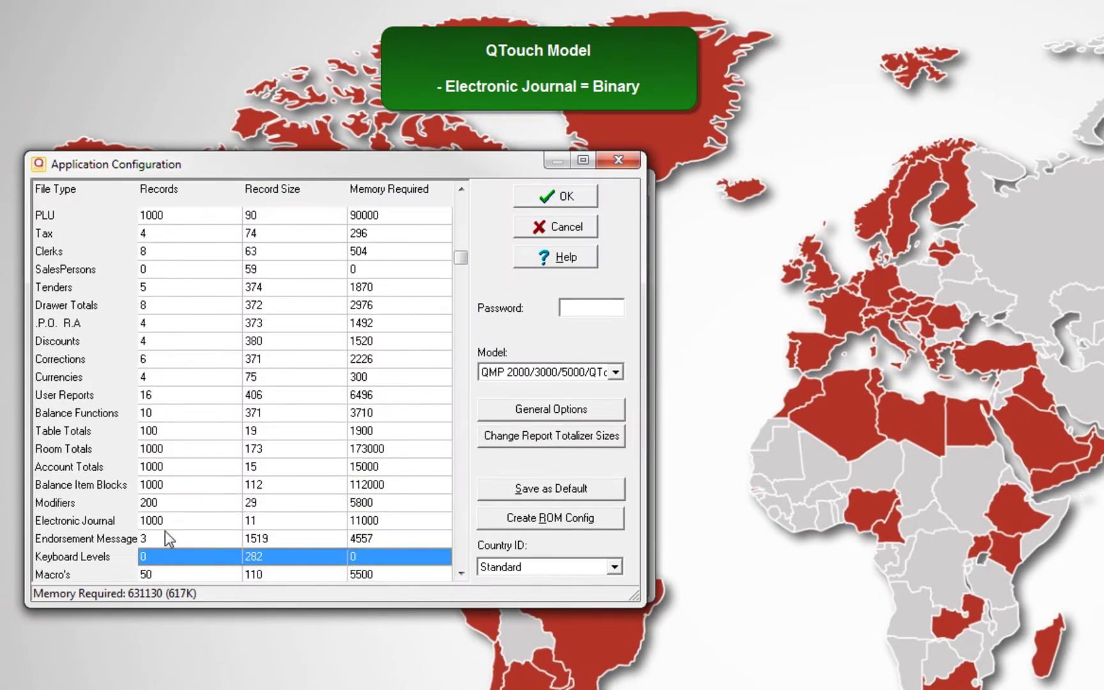
double_click(170, 518)
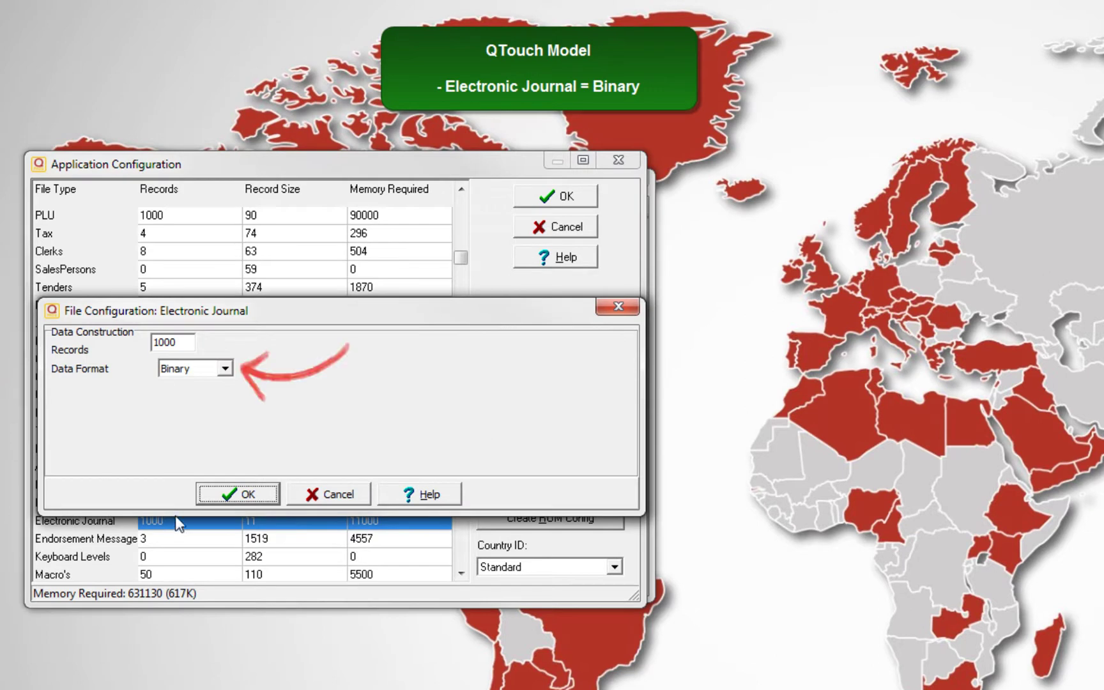
click(207, 495)
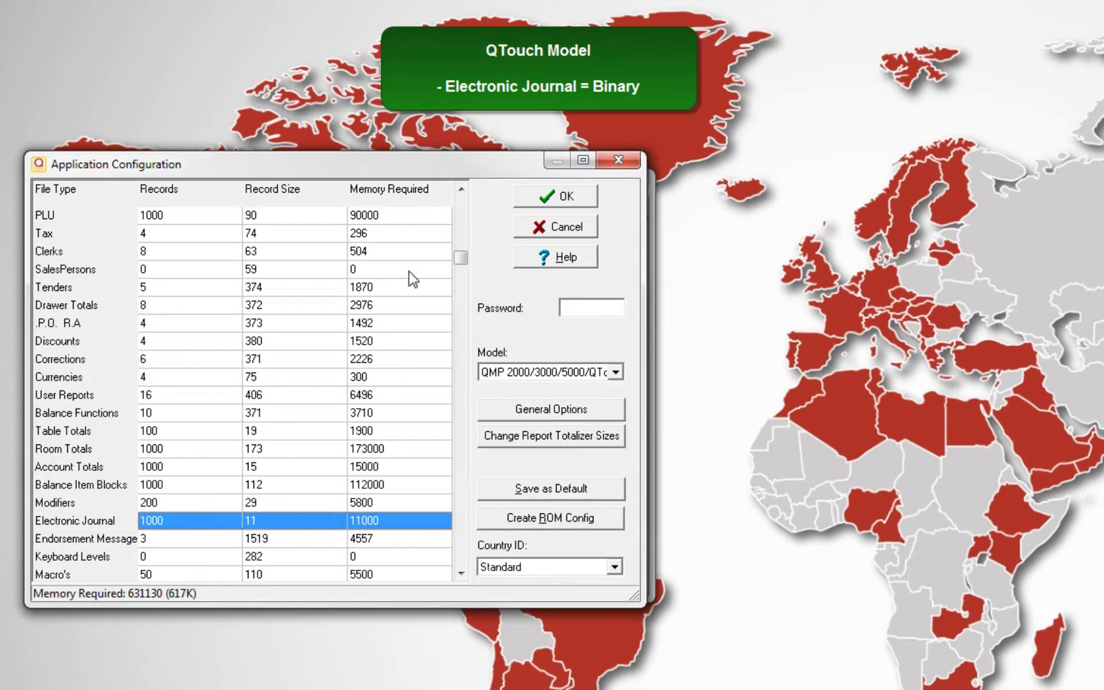
click(519, 198)
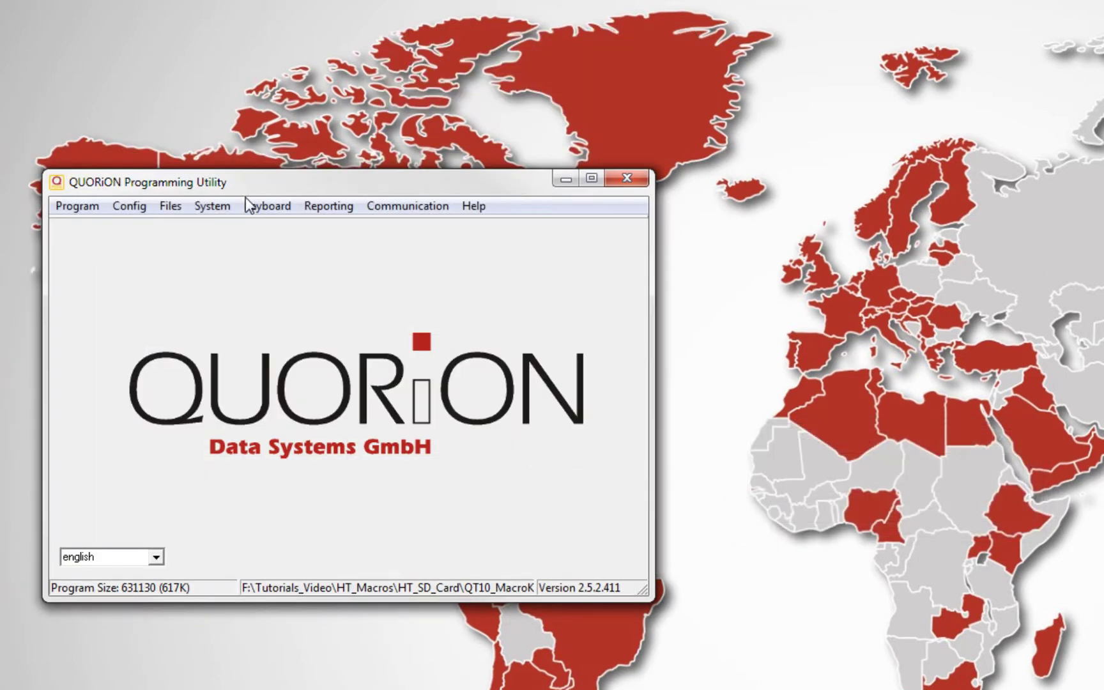
Step: Open the Macro's file and review its Caption, Options1 and List columns
click(171, 208)
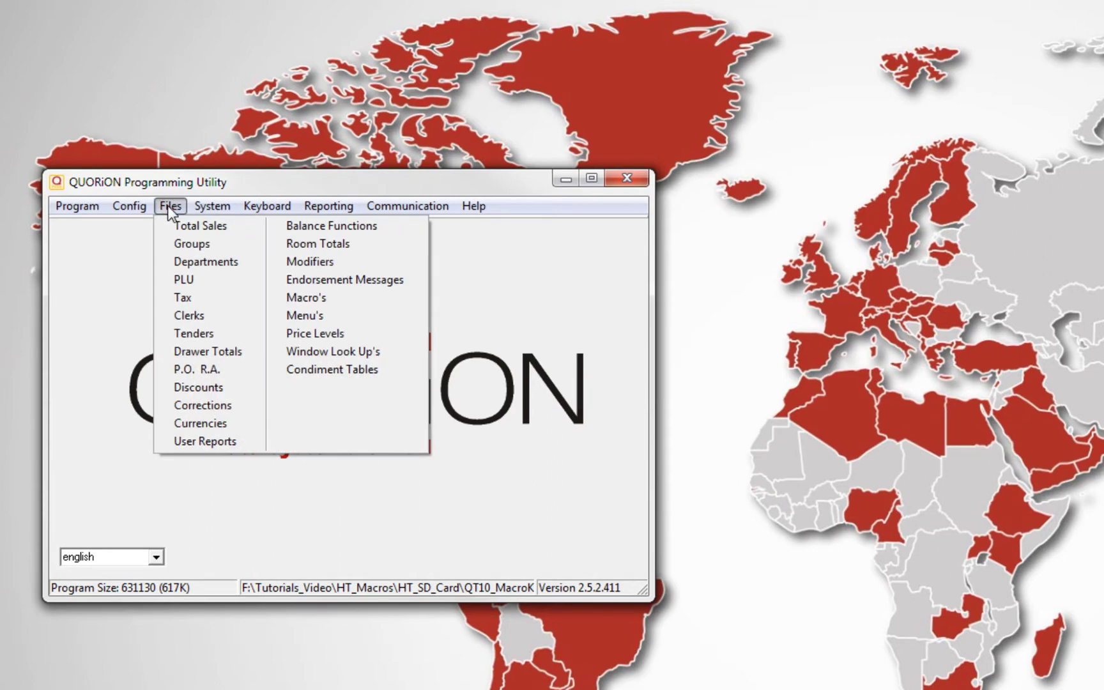
click(307, 297)
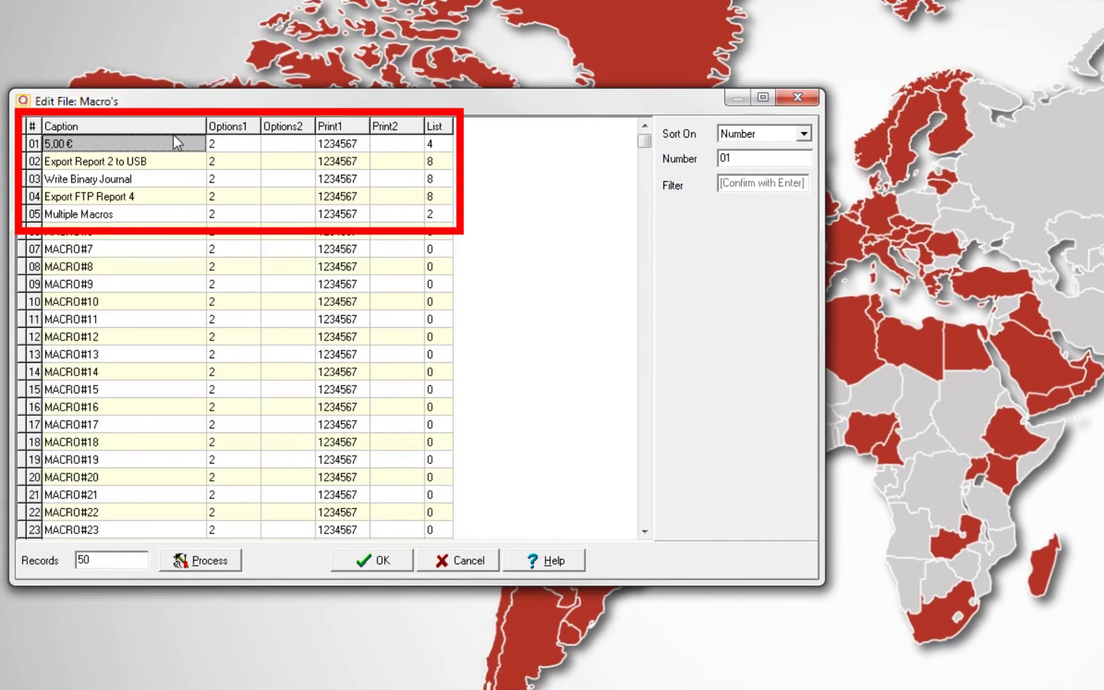
click(163, 125)
click(225, 125)
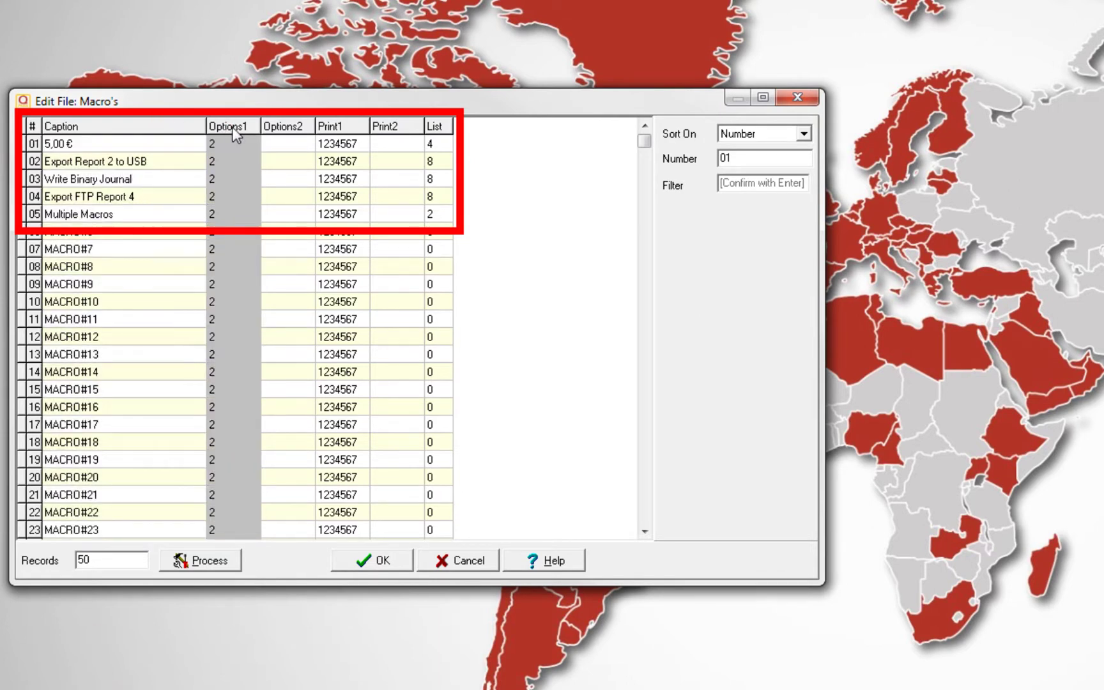
click(439, 126)
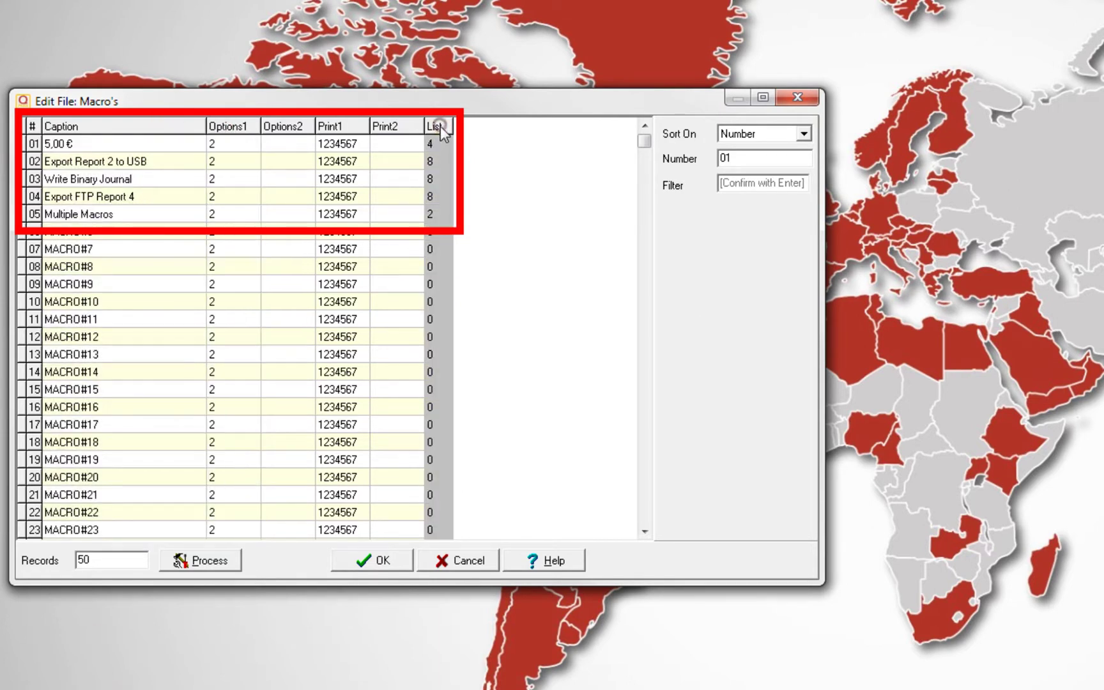
Step: Examine the Options1 settings of the "5,00 €" macro and go through each key code in its list
click(244, 145)
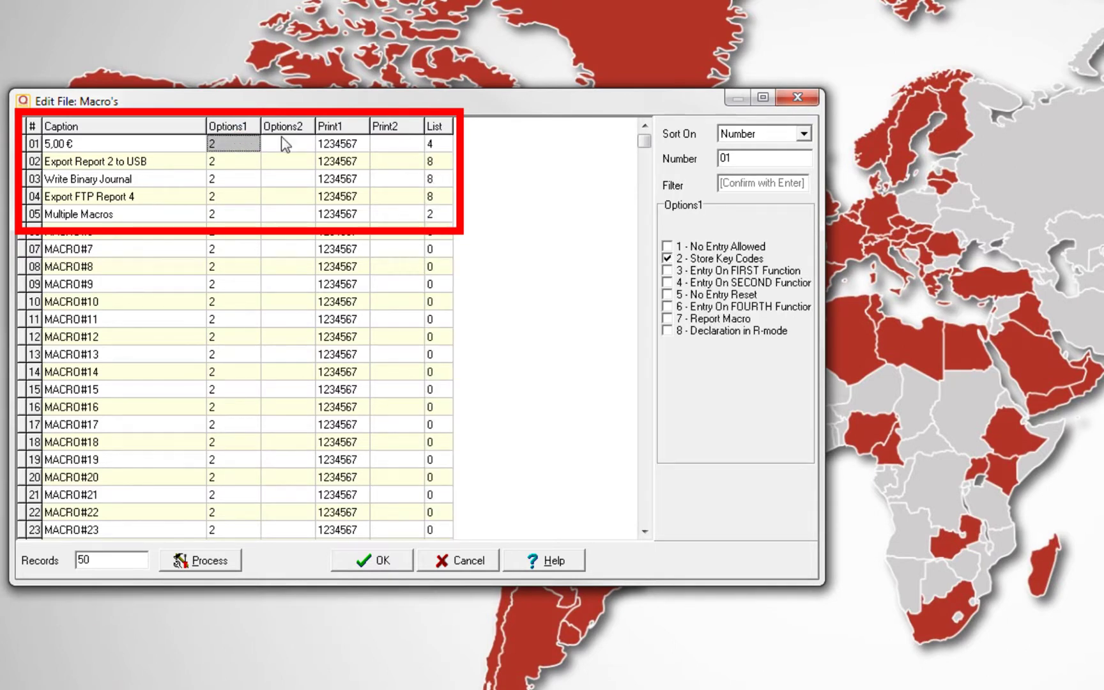
click(438, 144)
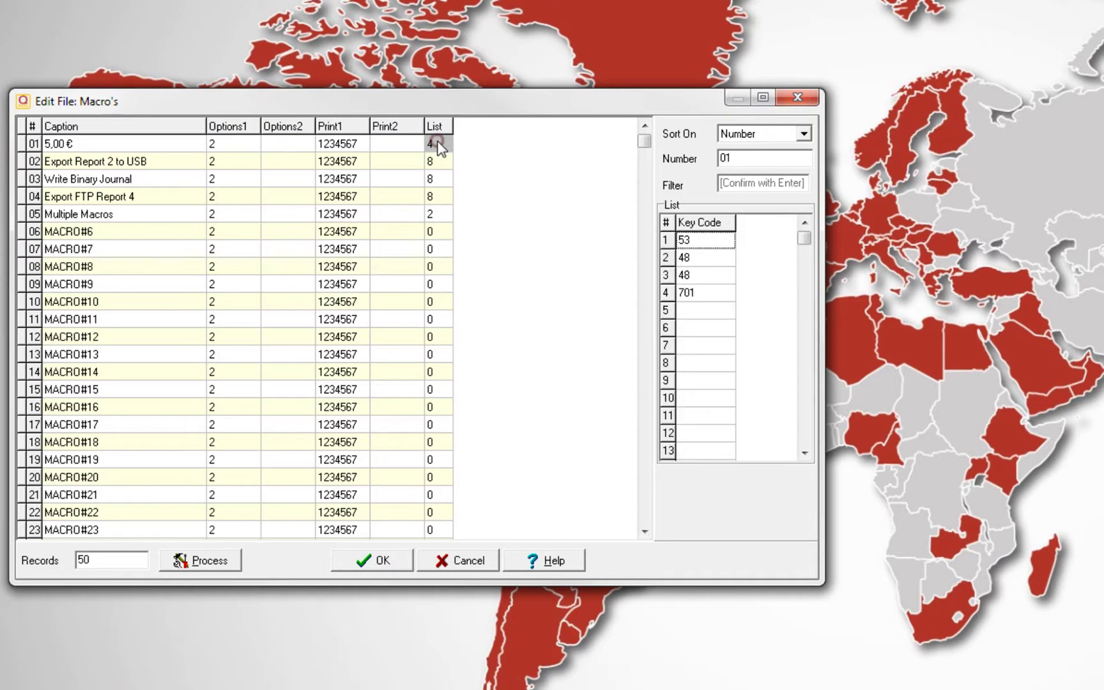
click(708, 241)
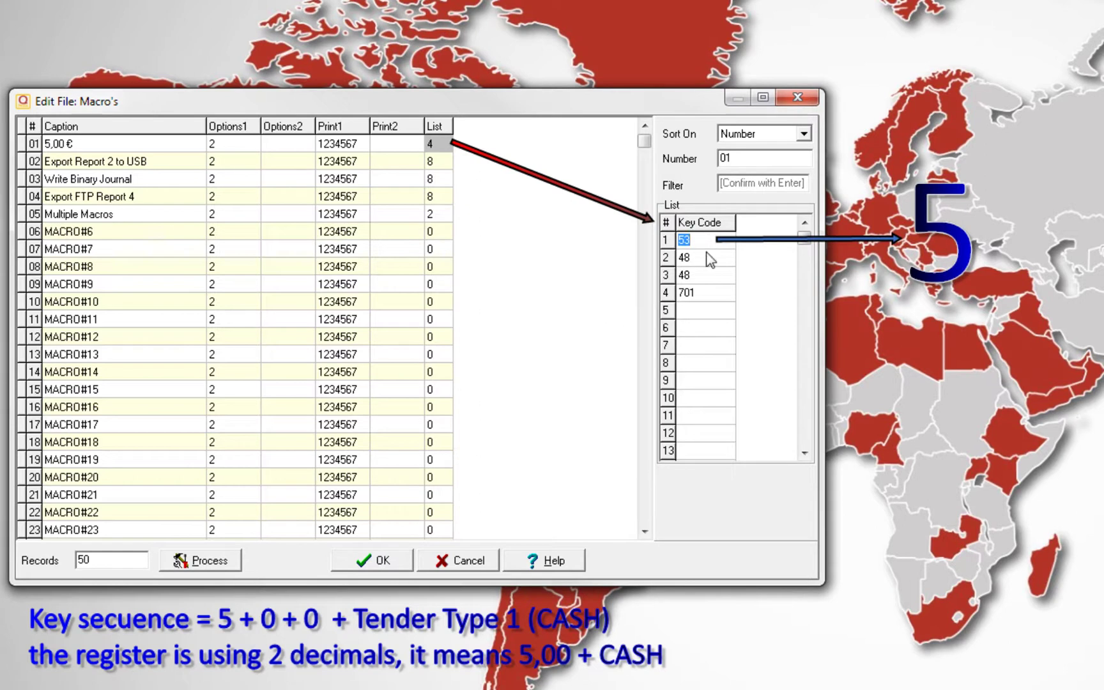
click(705, 259)
click(705, 258)
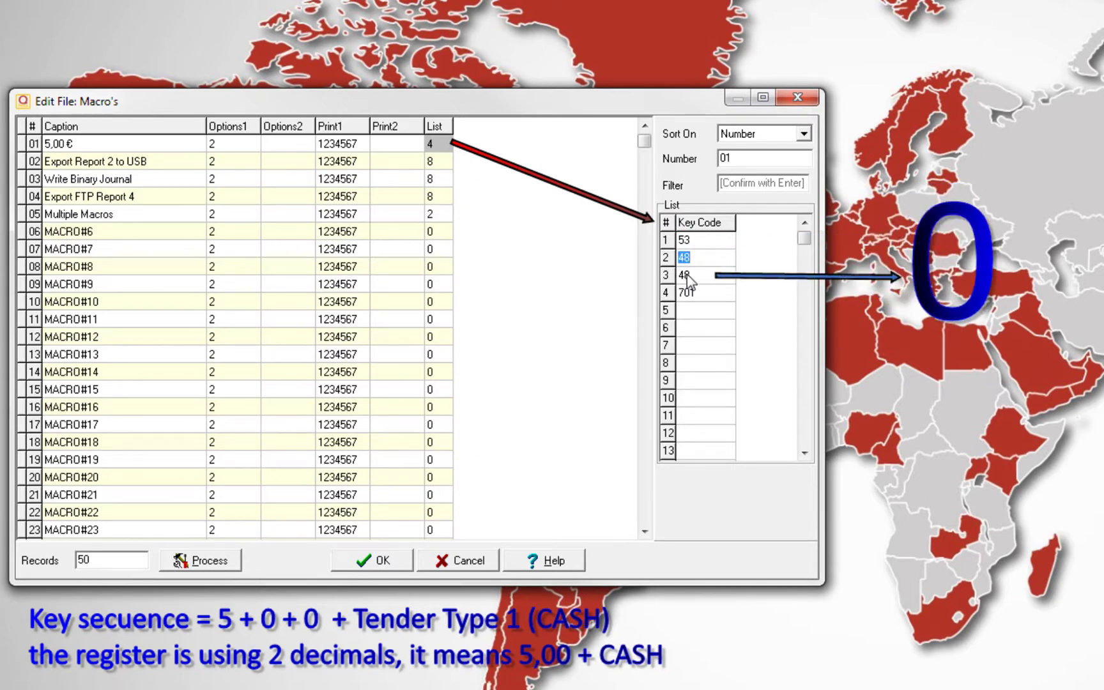
click(688, 276)
click(688, 276)
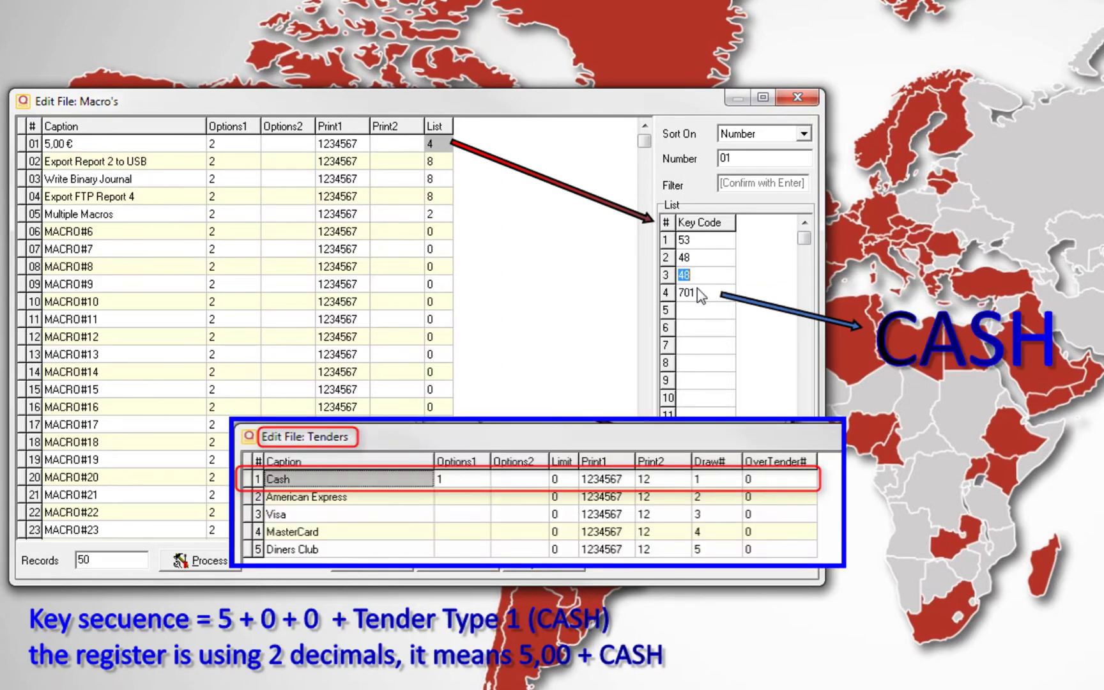
click(697, 290)
click(697, 290)
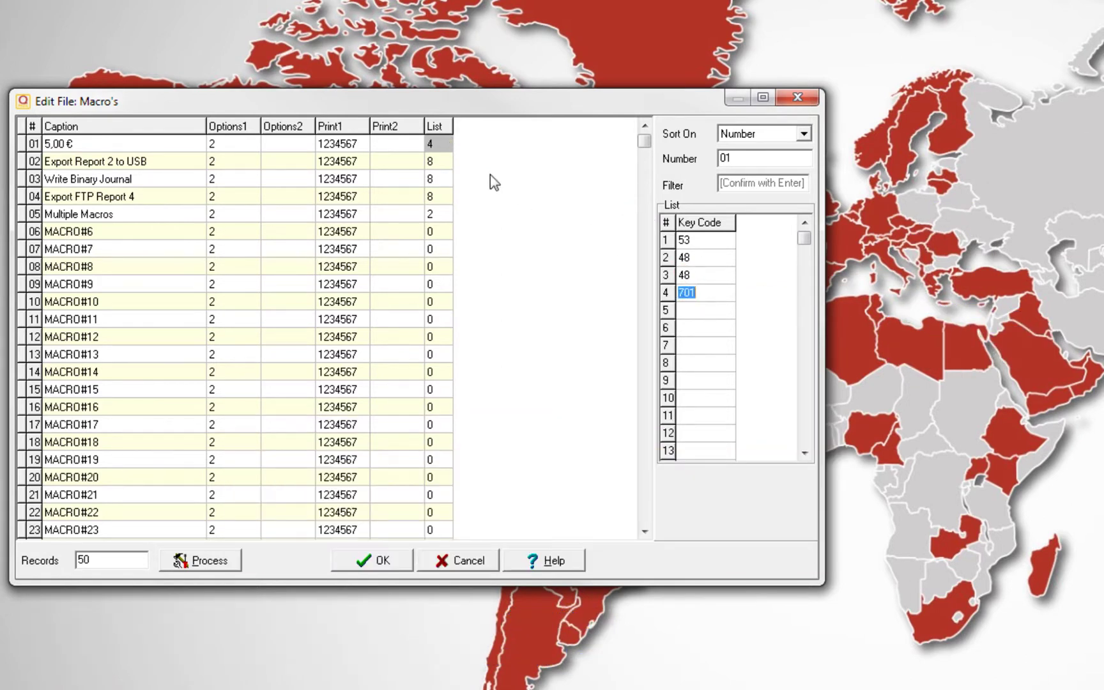
Step: Examine the Options1 settings of the "Export Report 2 to USB" macro and go through the key codes in its list
click(215, 160)
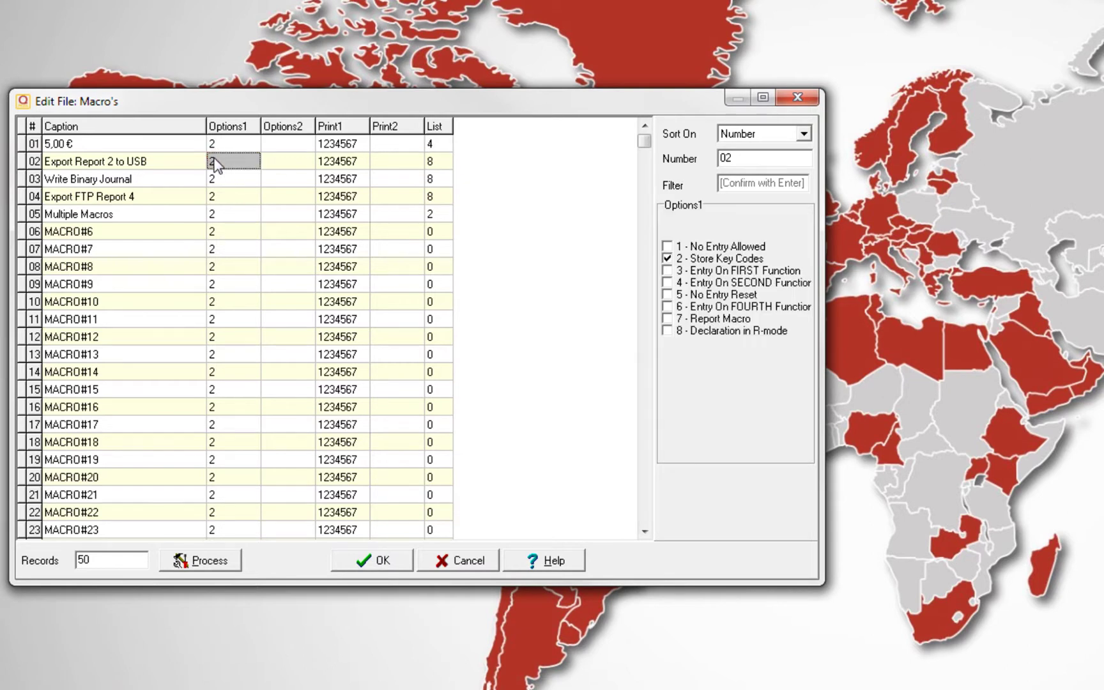
click(437, 165)
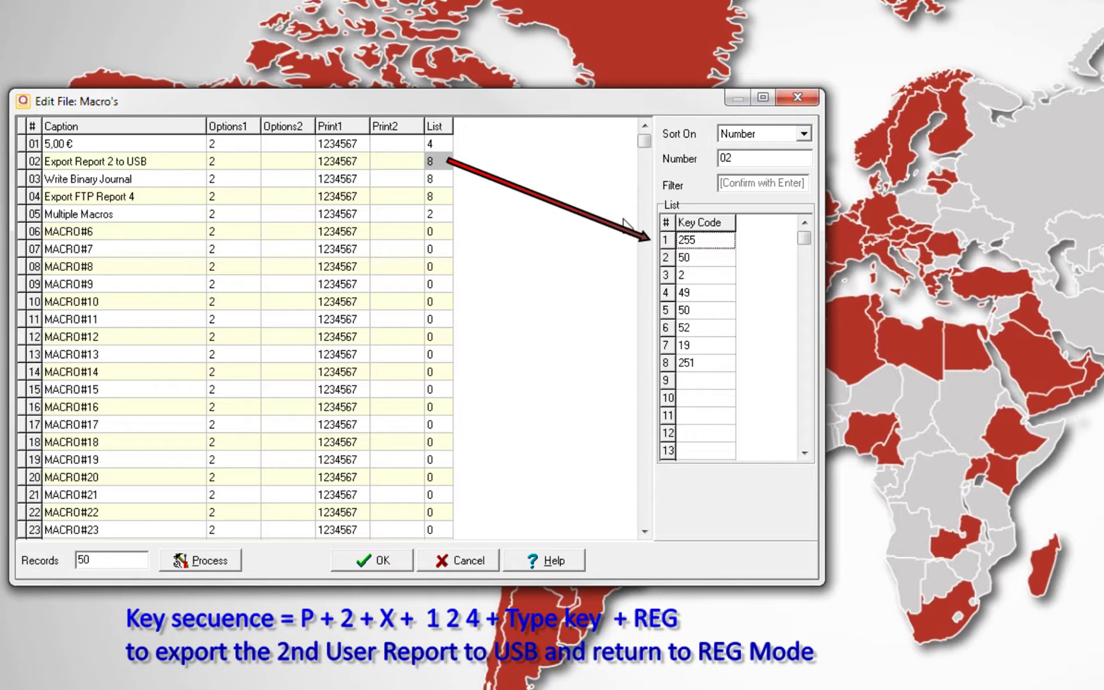
click(708, 242)
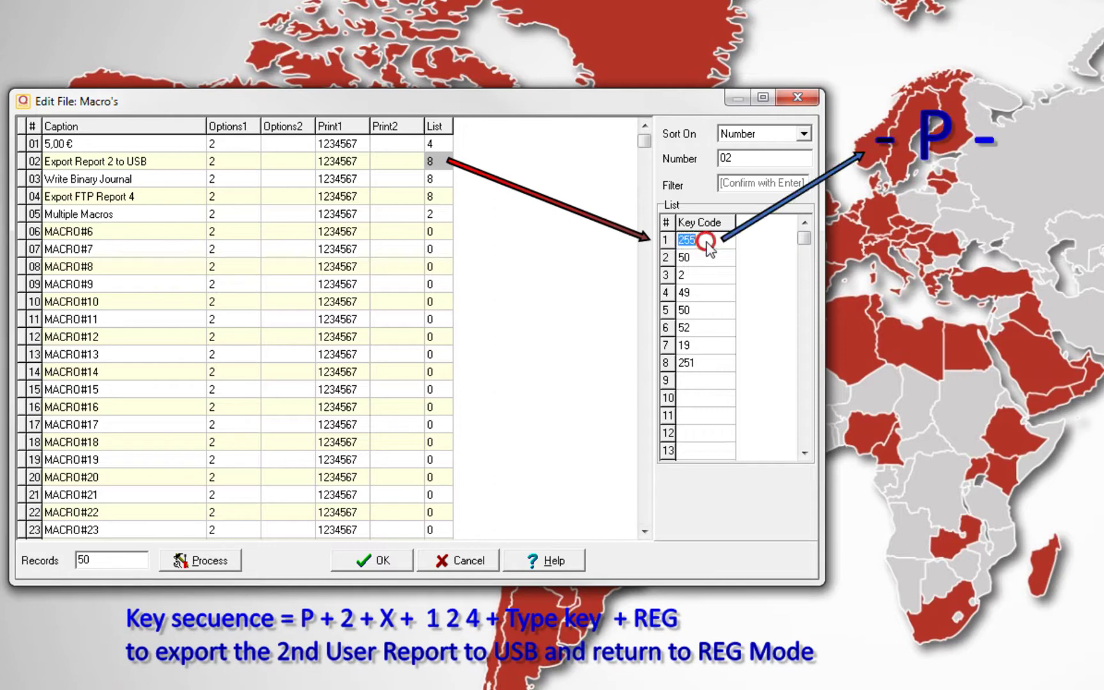
click(703, 259)
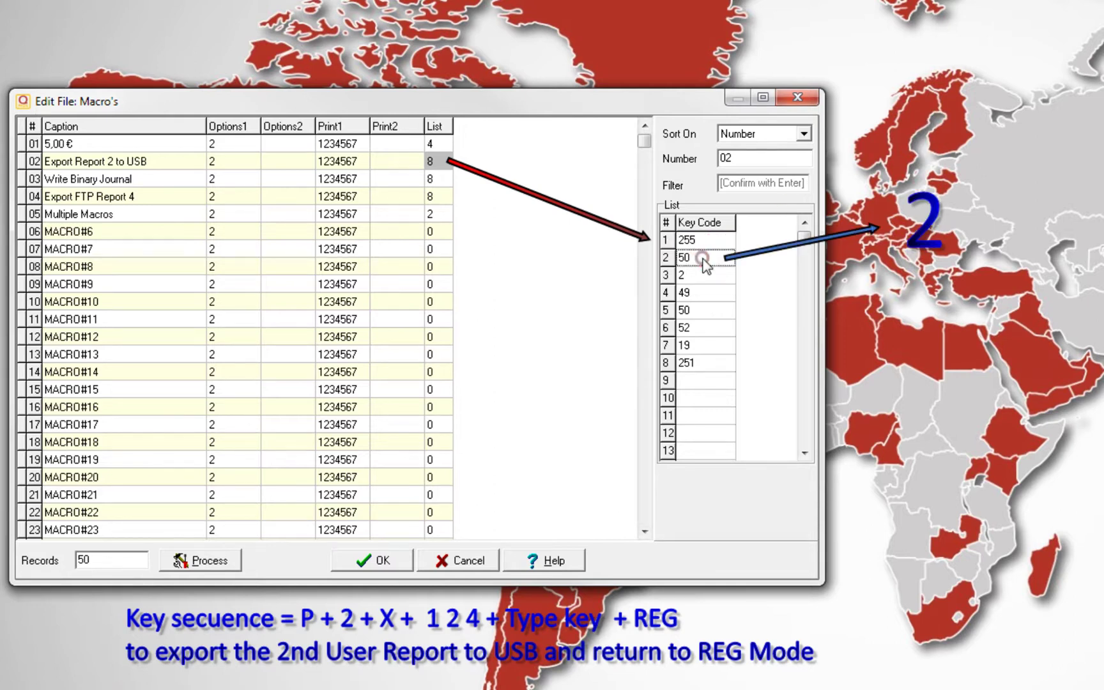
click(696, 278)
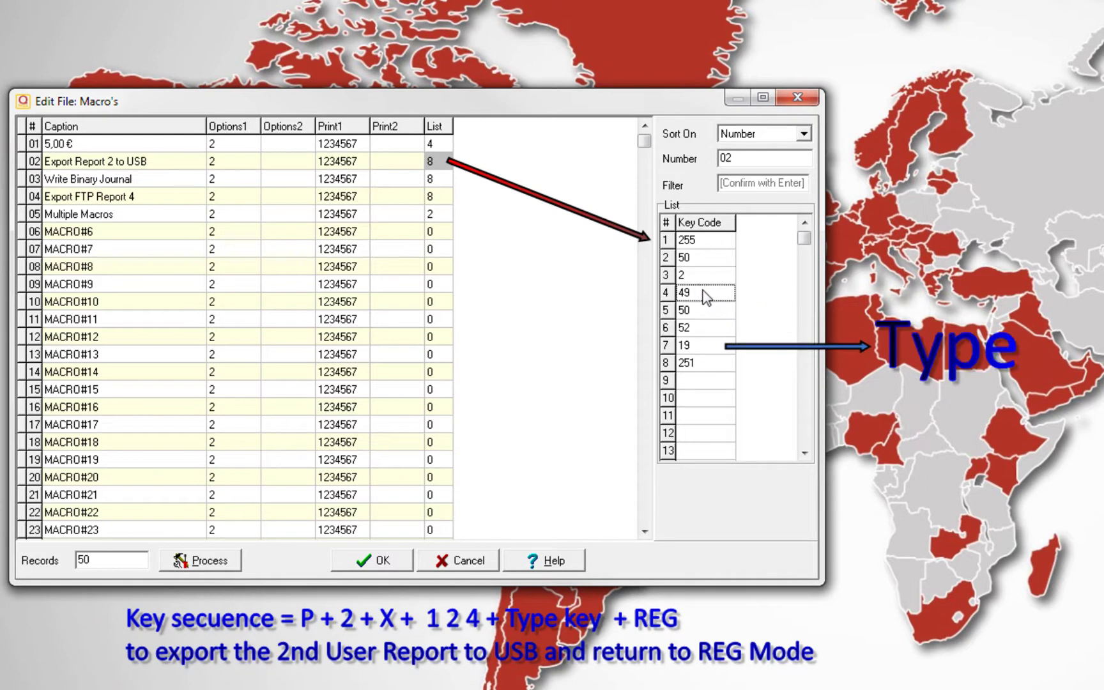
click(698, 312)
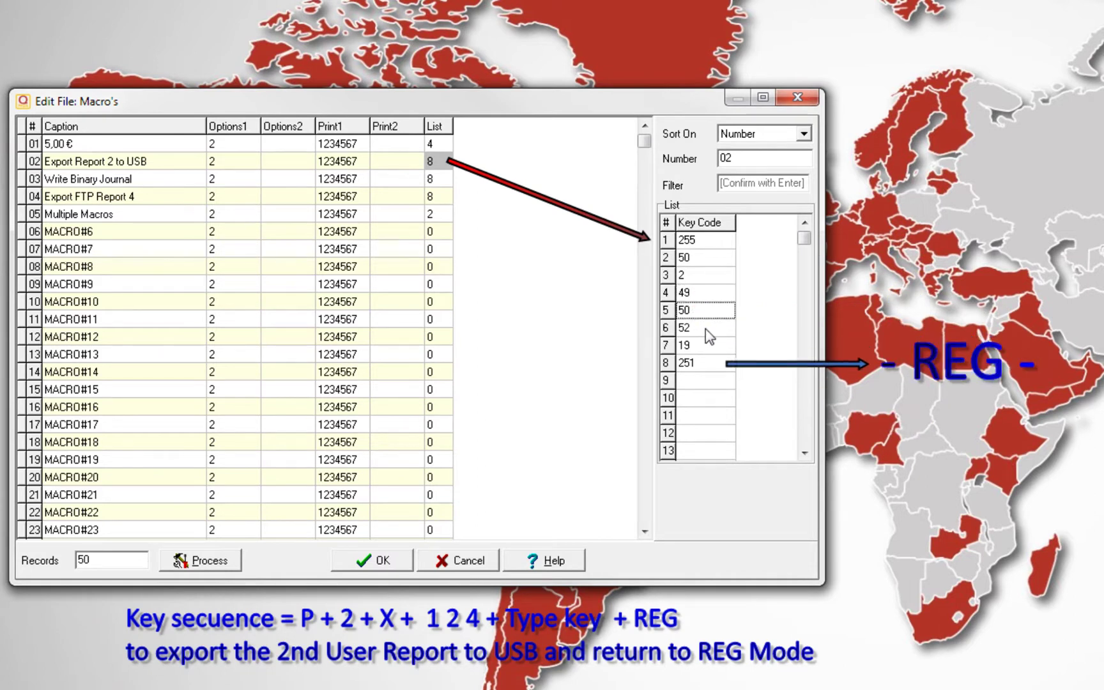
click(709, 345)
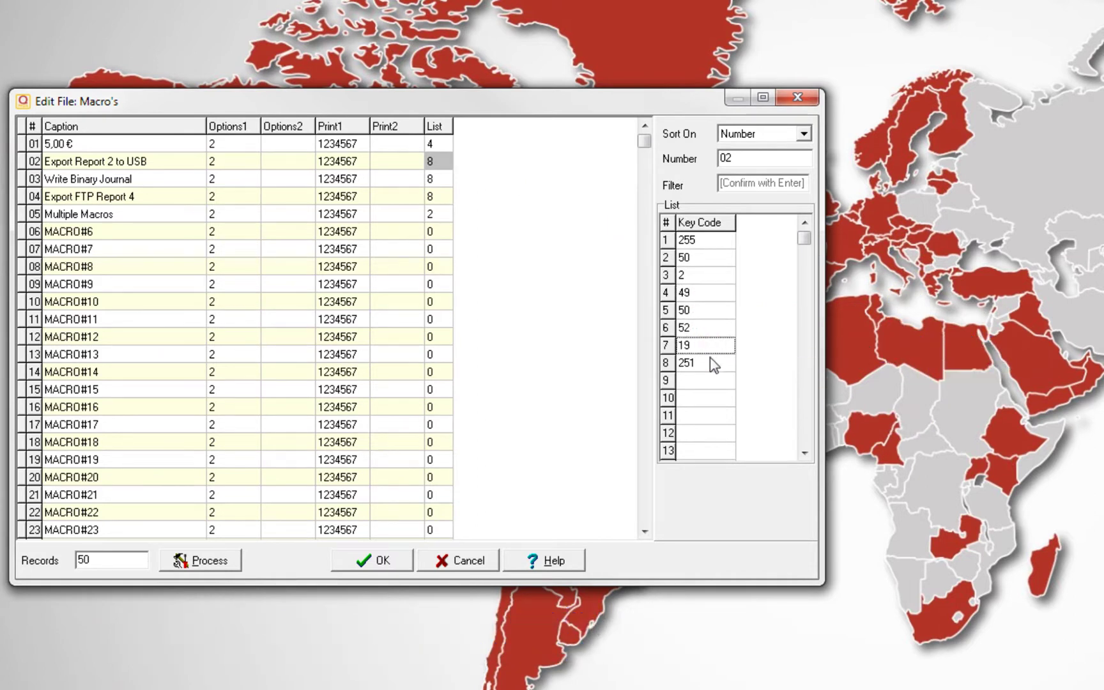
click(710, 359)
Step: Read the List topic of the macro file help, highlighting the PRG (T), P_TYPE and URPT code entries
click(550, 560)
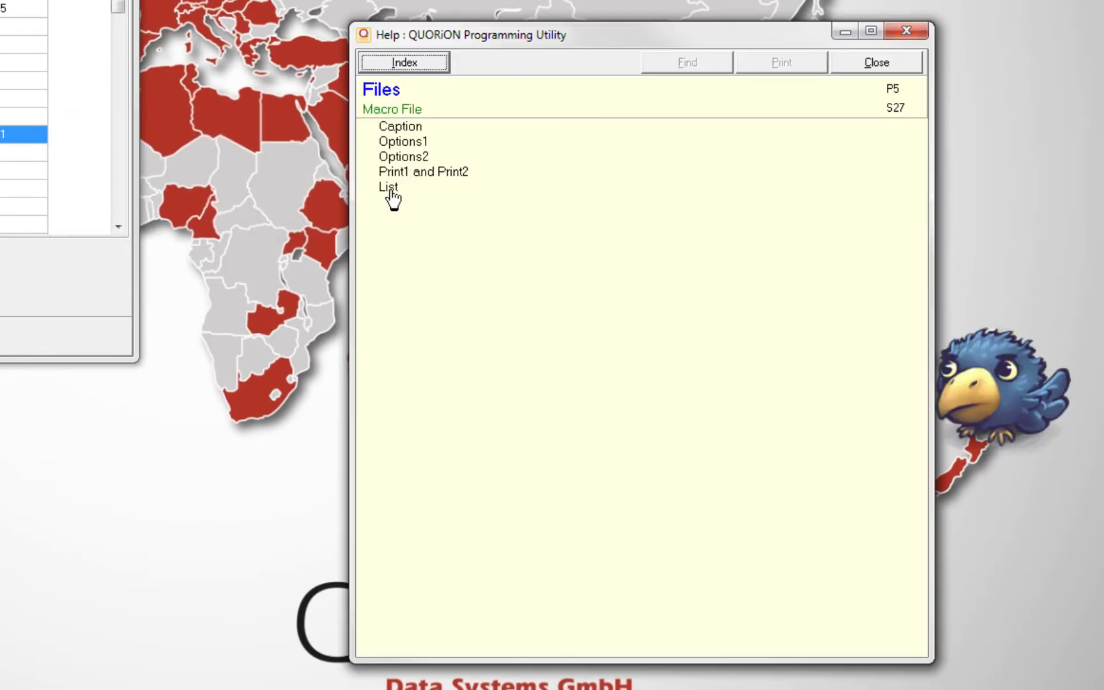
click(391, 187)
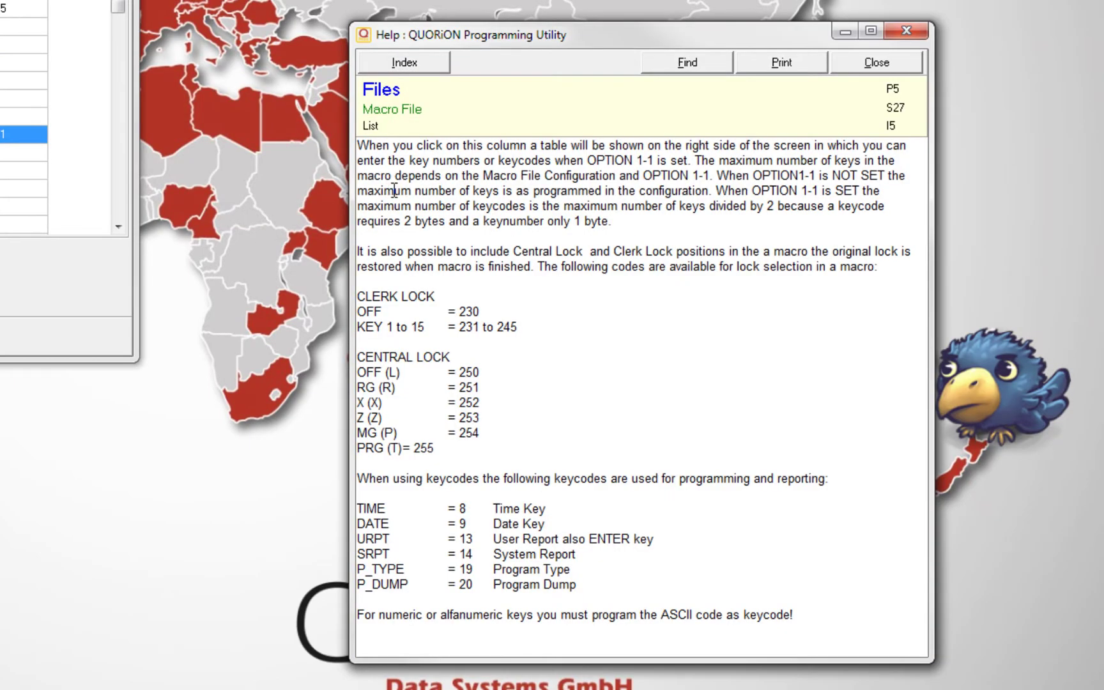
click(480, 371)
click(440, 446)
drag(441, 446, 356, 447)
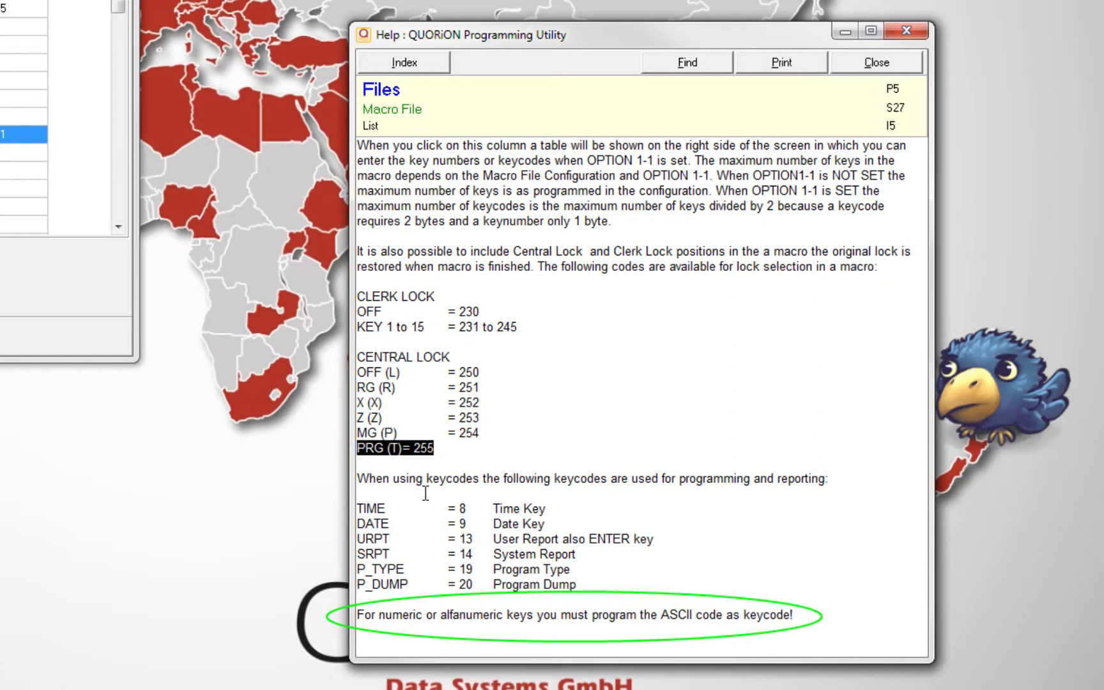
drag(570, 569, 345, 568)
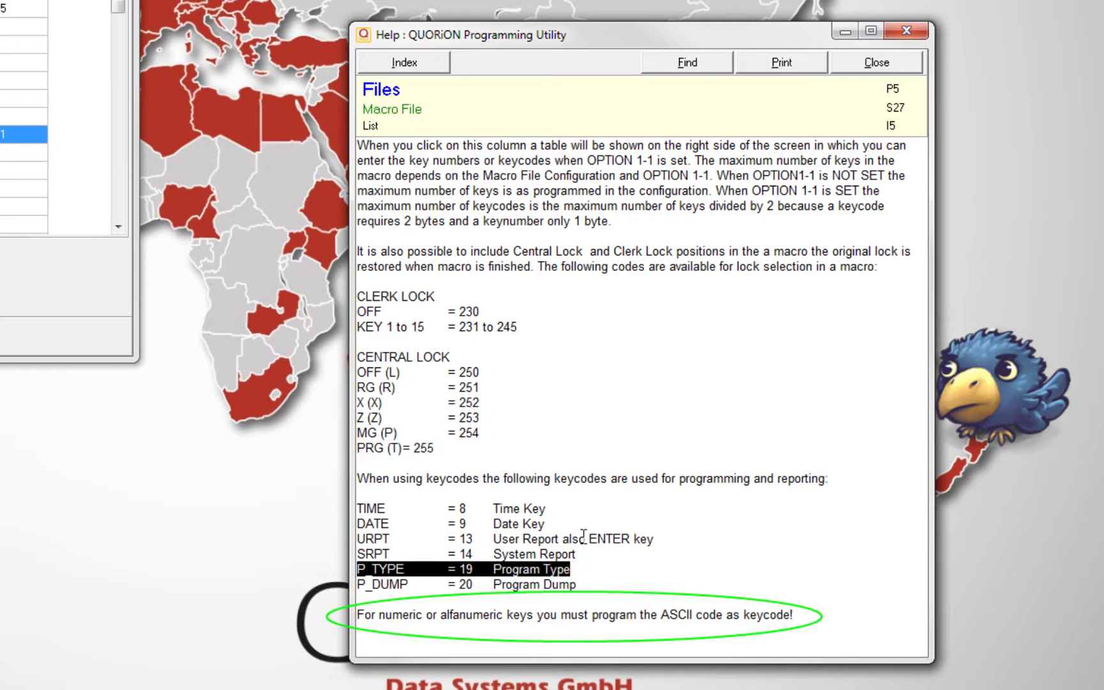
drag(655, 539, 340, 538)
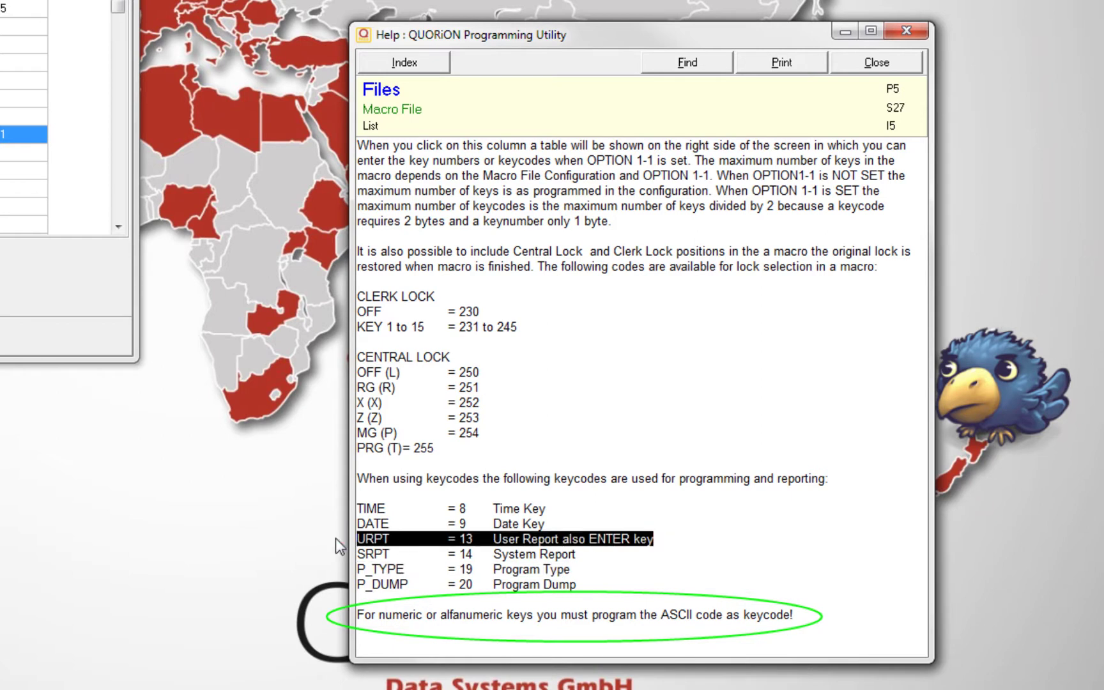
click(419, 511)
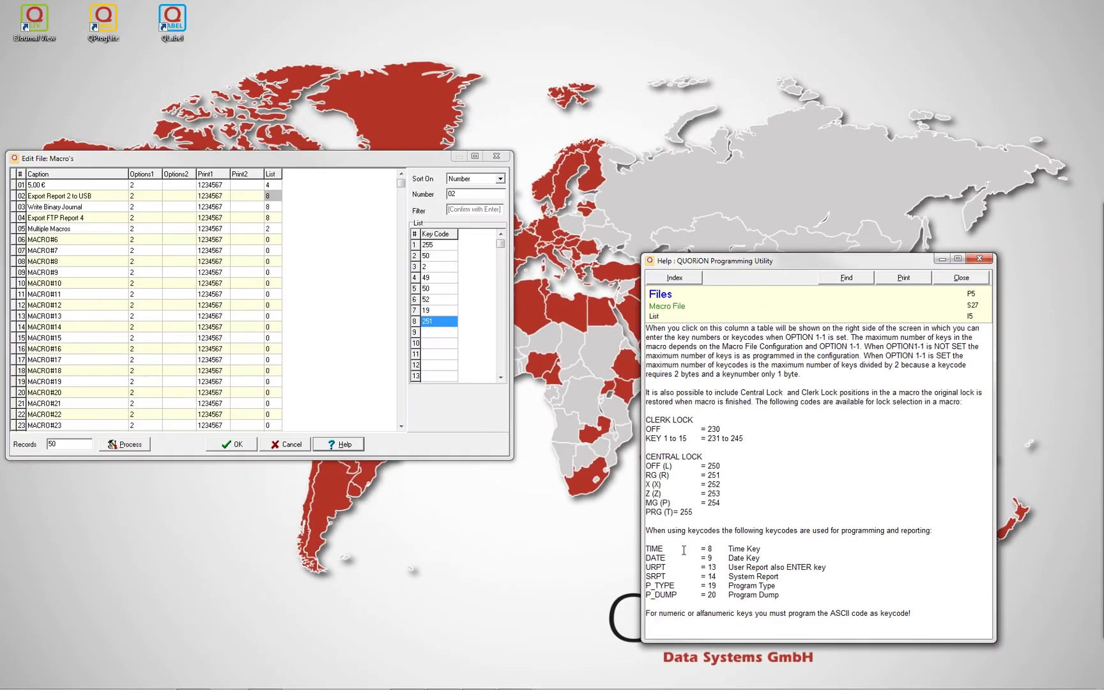
Step: Close the macro file and look up the key codes of the X and decimal point keys in the keyboard layout
click(235, 444)
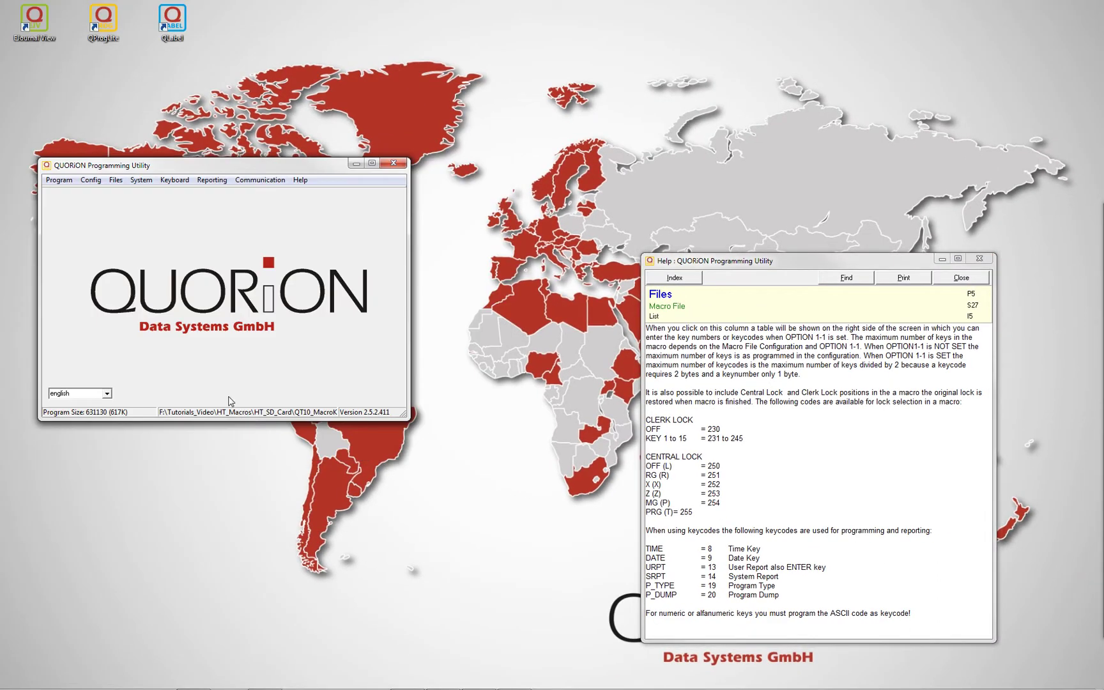
click(174, 181)
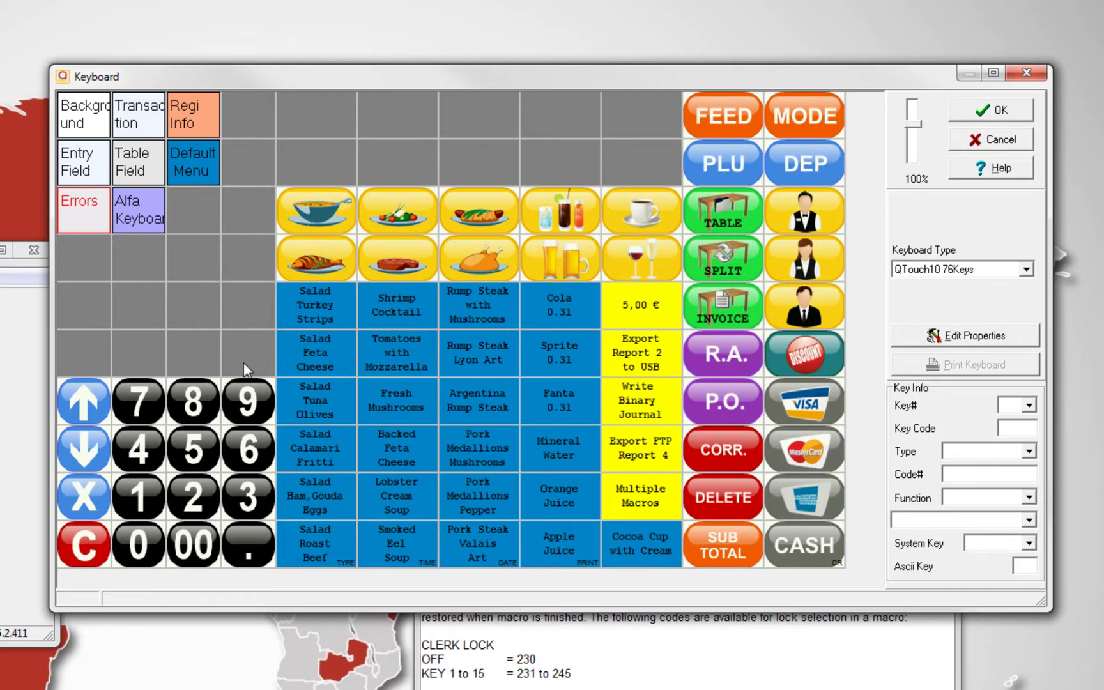
click(504, 273)
click(431, 339)
click(83, 497)
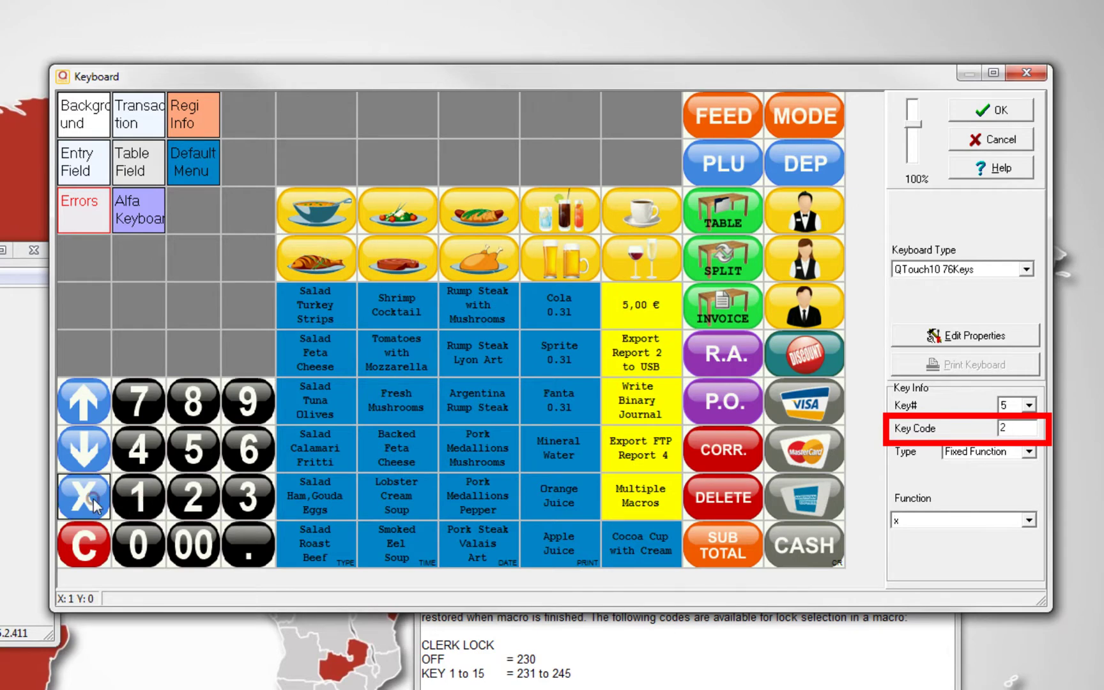
click(246, 548)
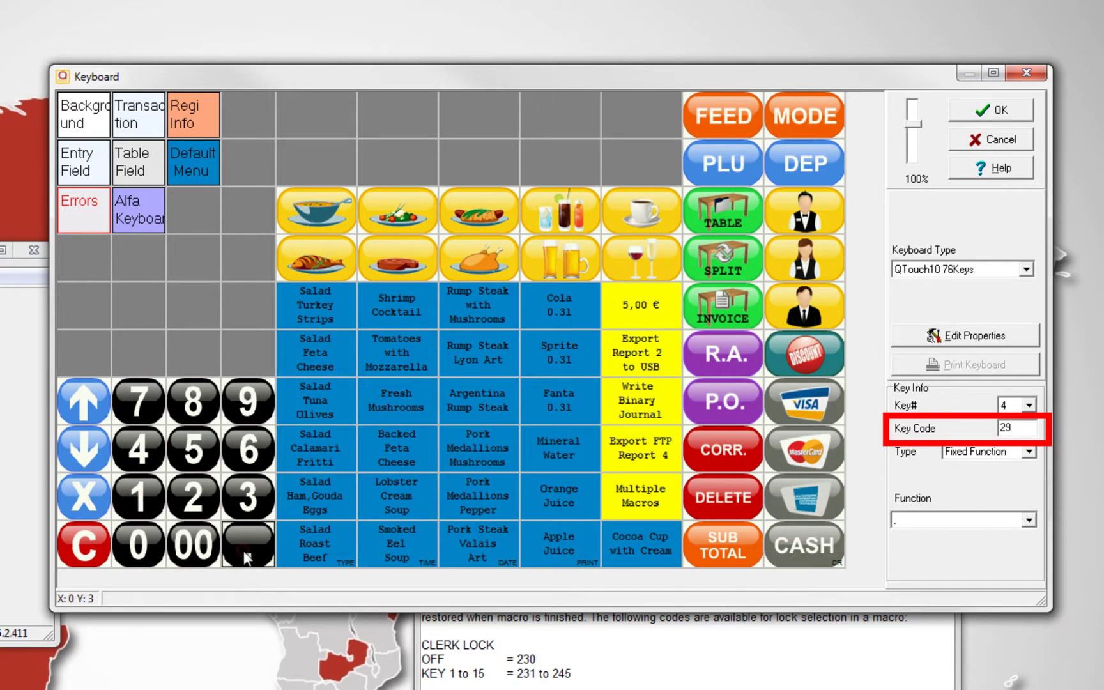
click(966, 119)
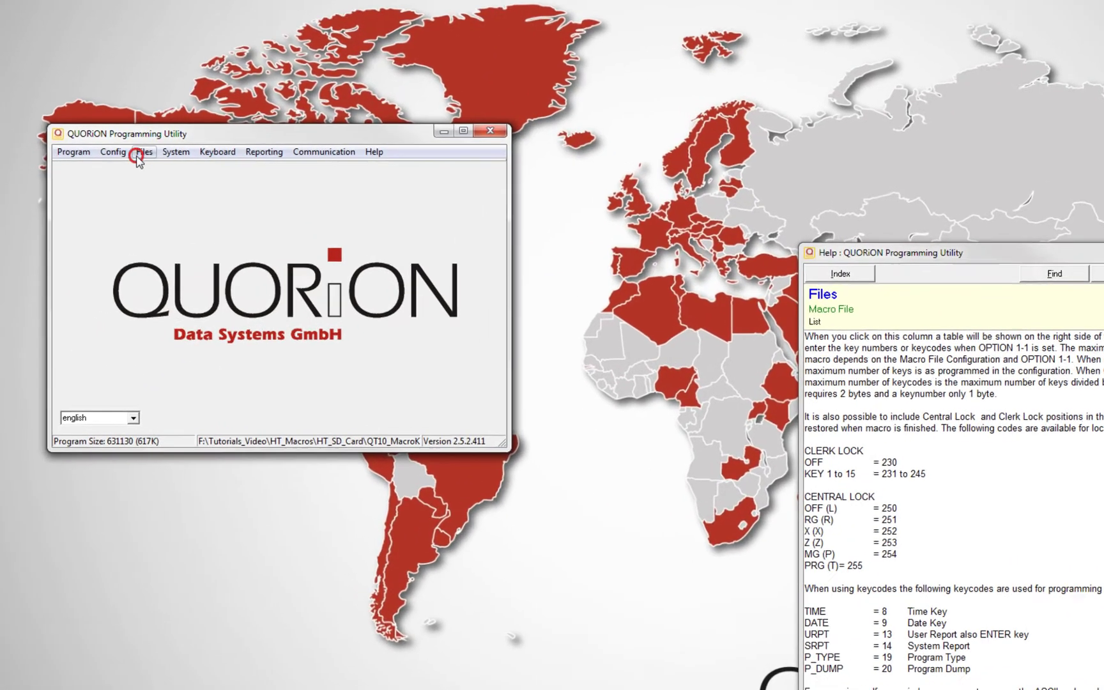
Step: Open the macro file and go through the key codes in the list of the "Write Binary Journal" macro
click(2, 210)
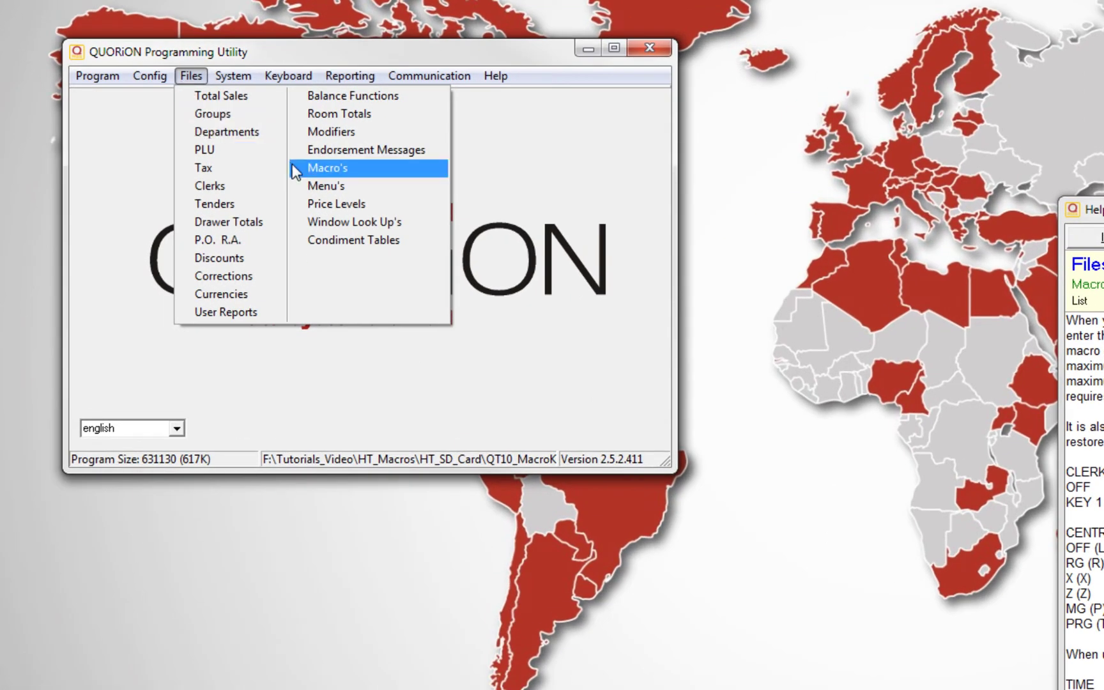
click(317, 167)
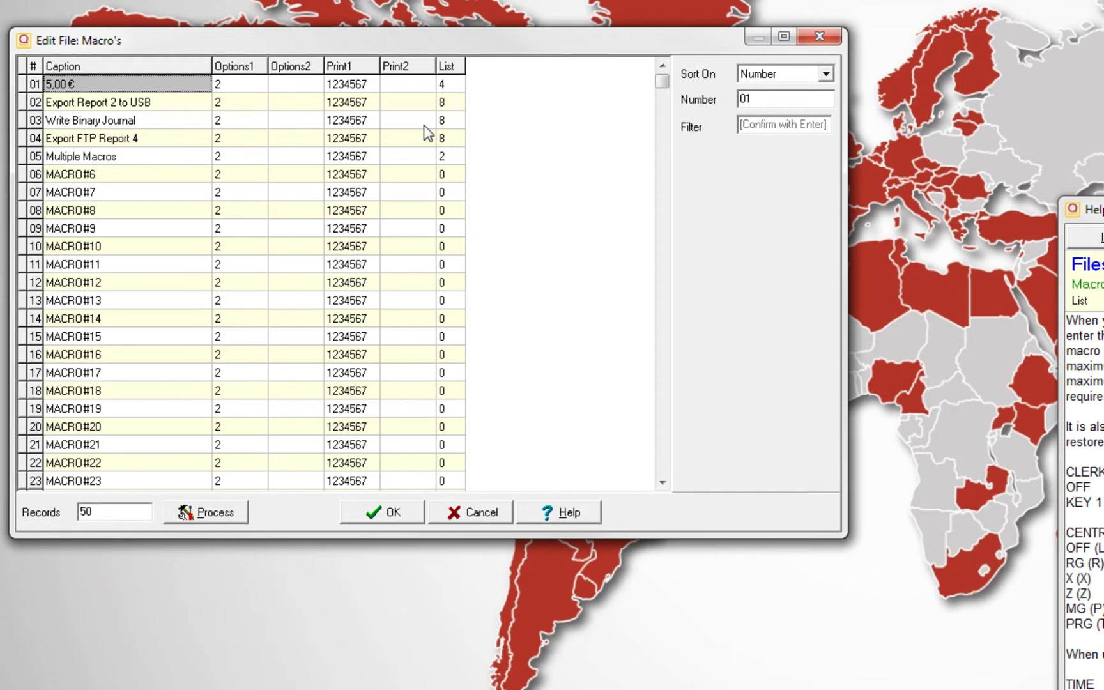
click(448, 121)
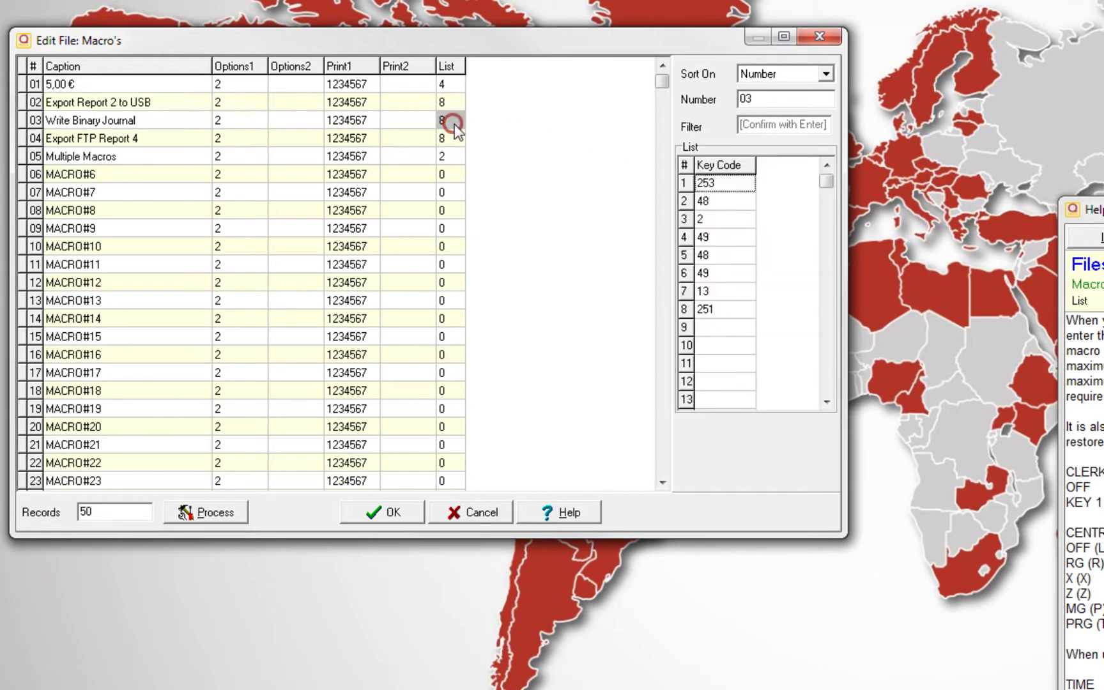
click(732, 202)
click(730, 222)
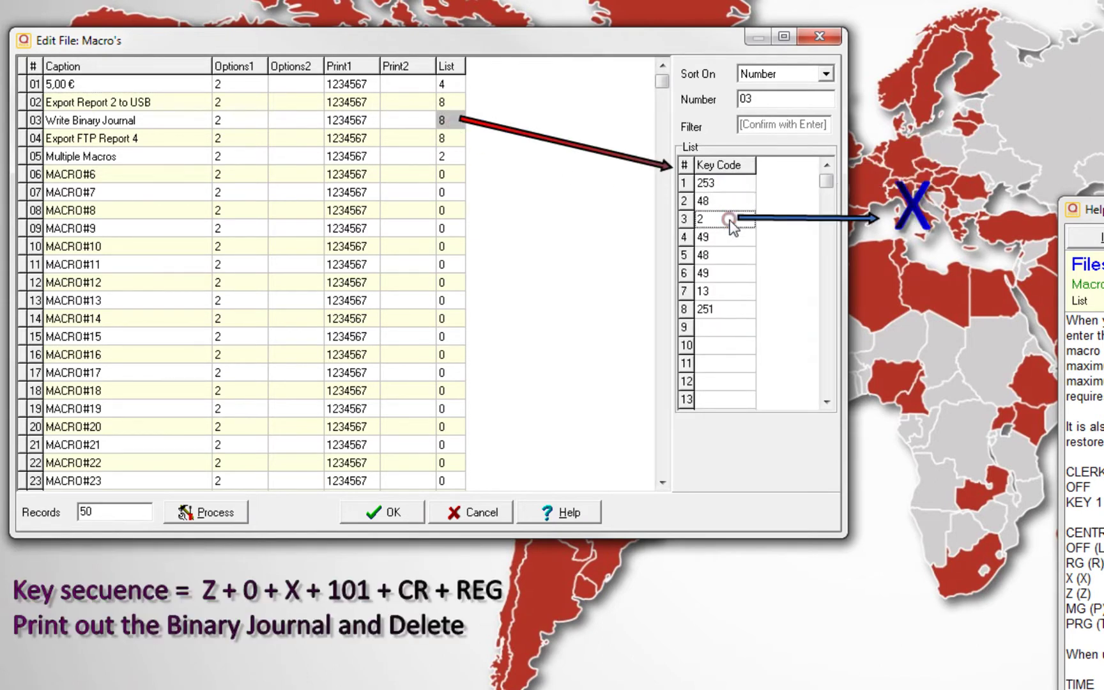
click(729, 238)
click(728, 257)
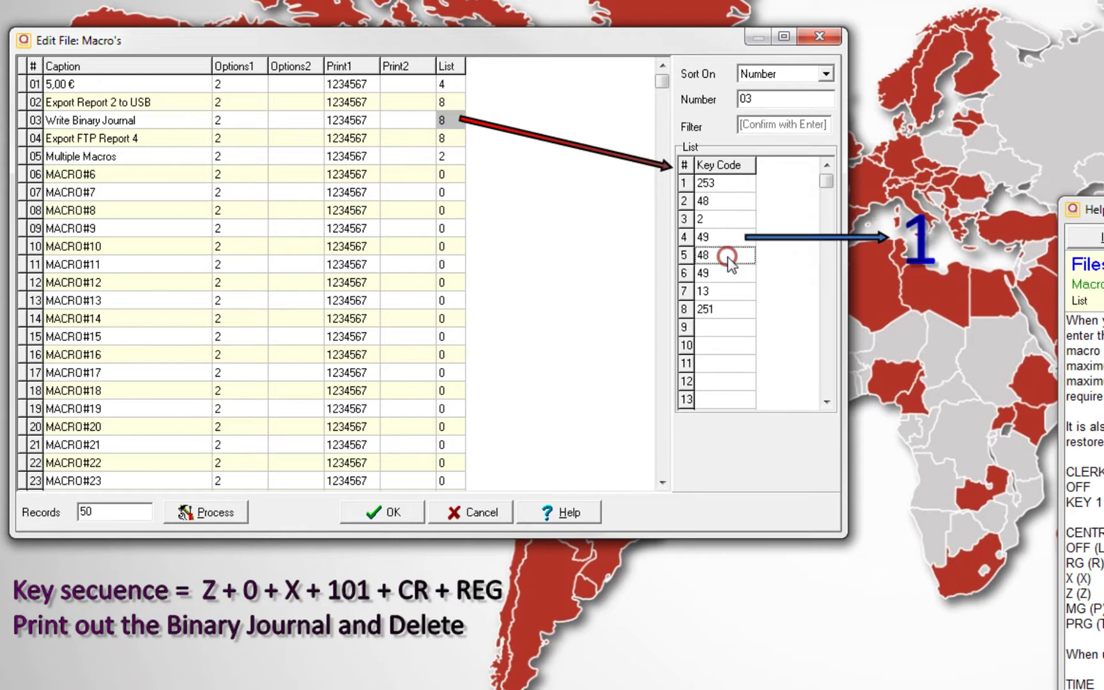
click(729, 274)
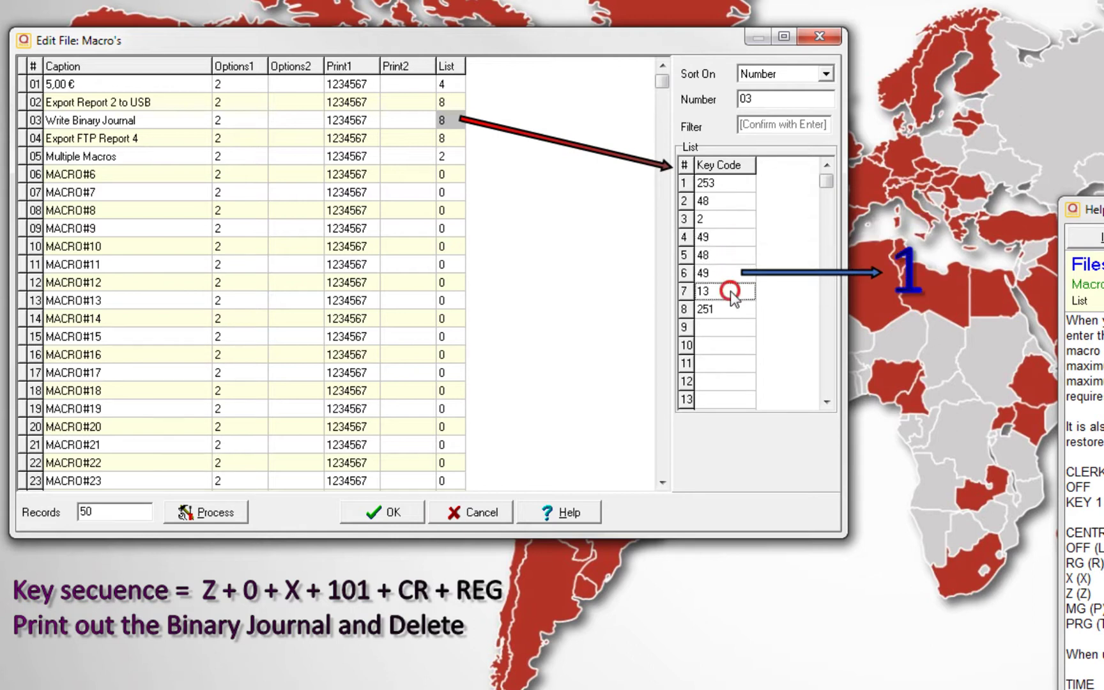
click(731, 291)
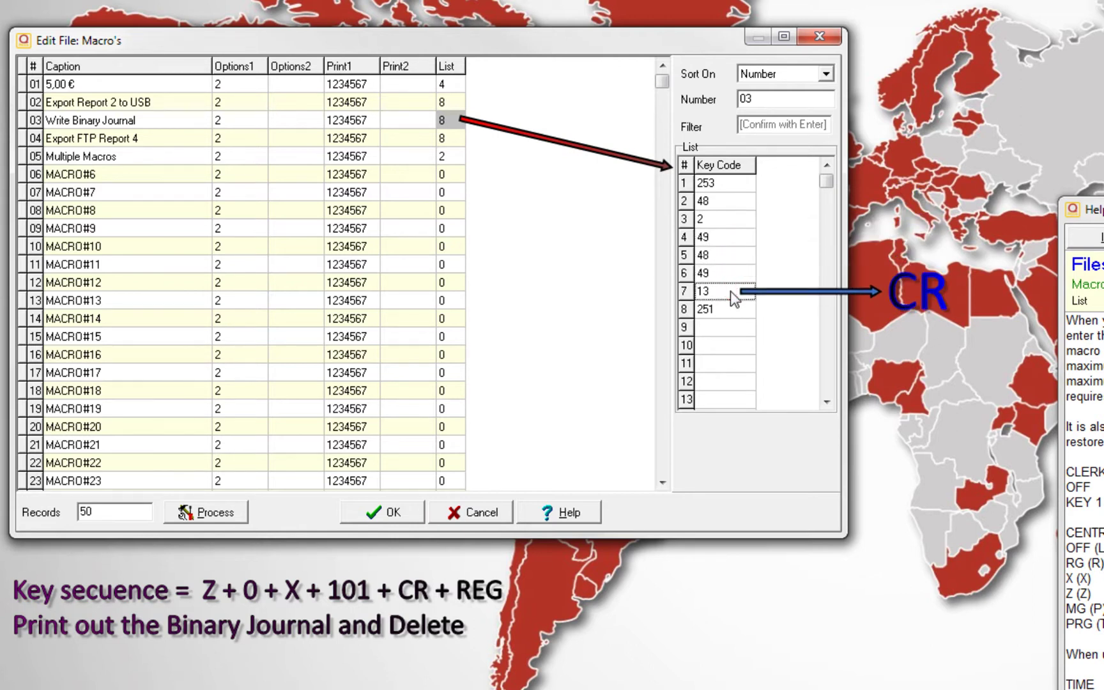
click(720, 315)
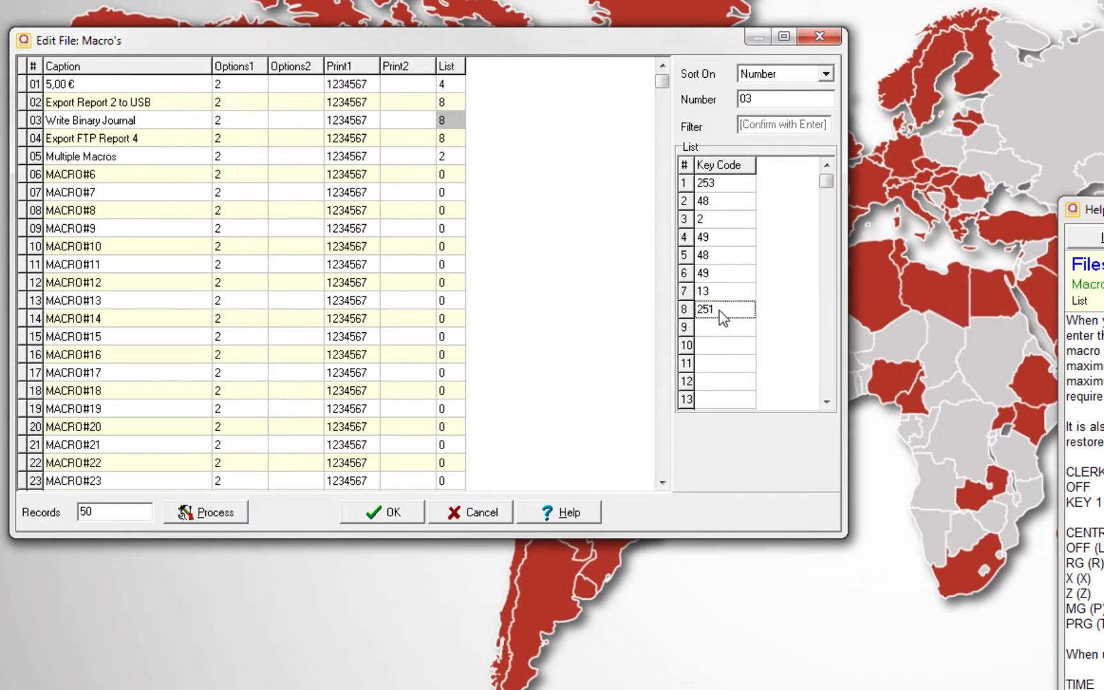
Step: Go through the key codes in the lists of the "Export FTP Report 4" and "Multiple Macros" macros
click(447, 136)
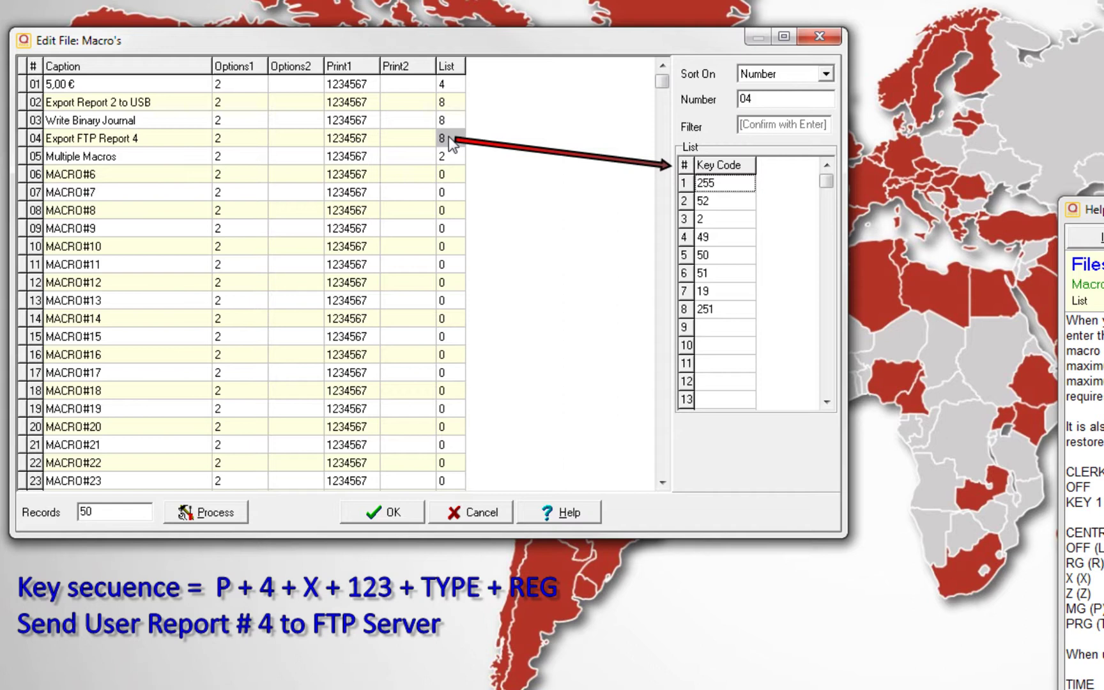
click(715, 183)
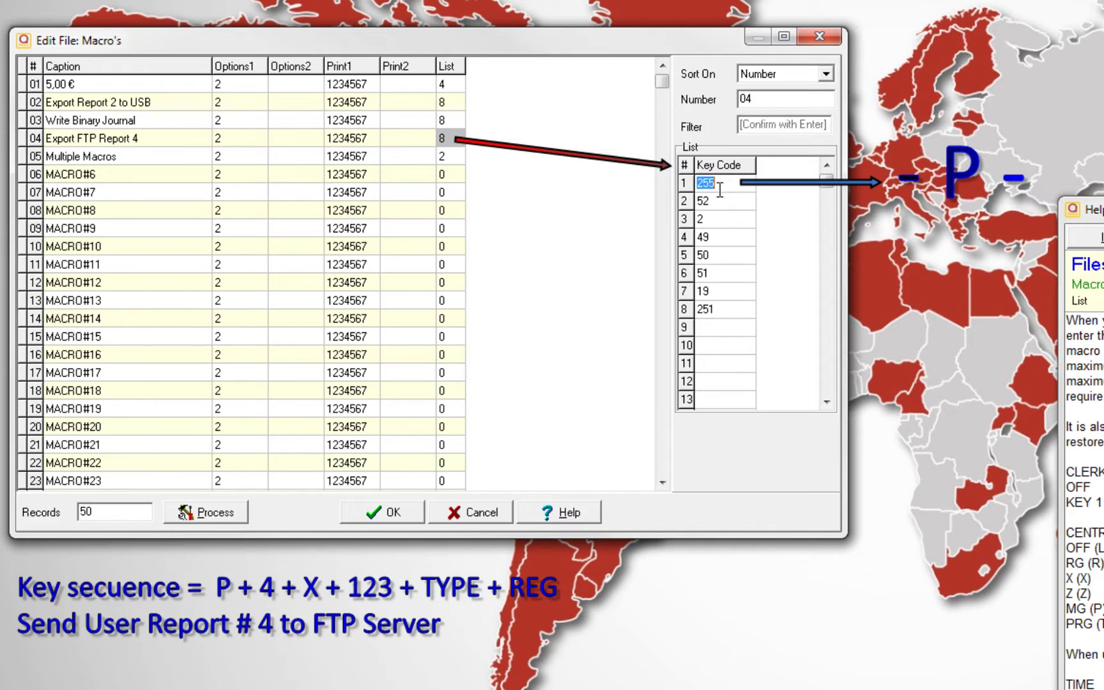
click(714, 203)
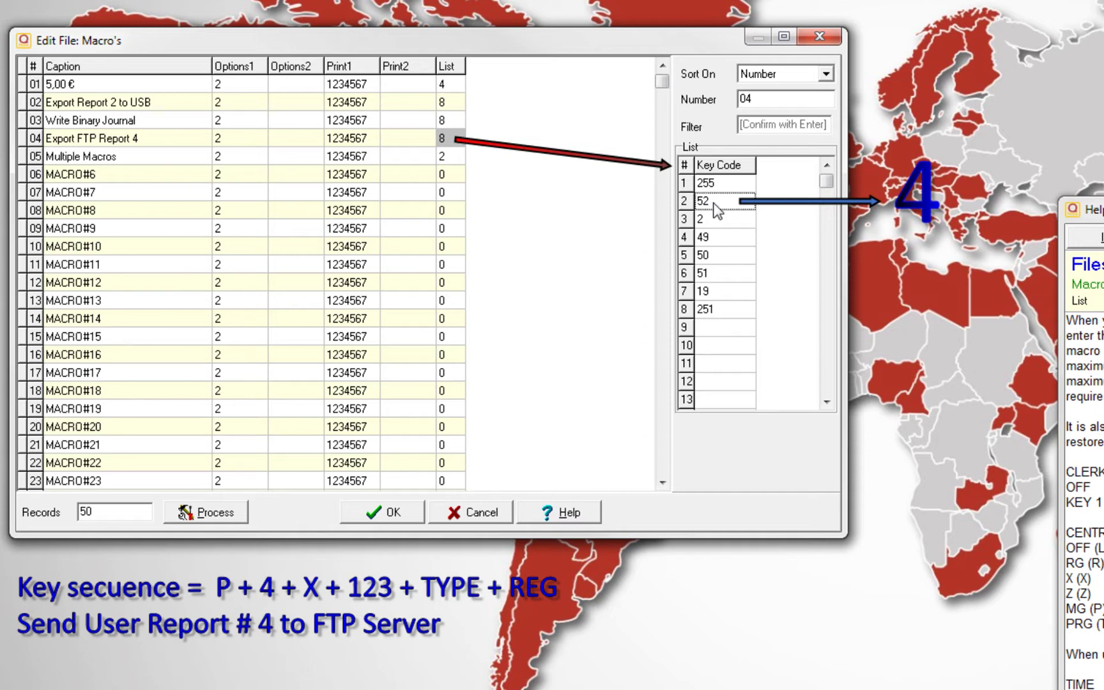
click(710, 221)
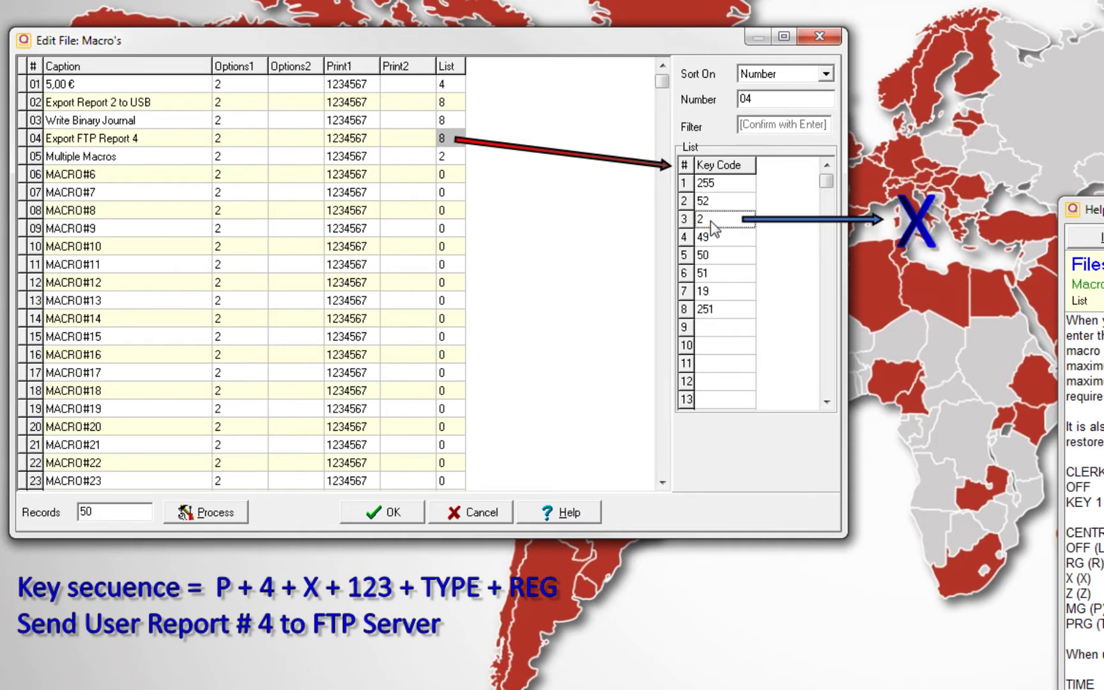
click(708, 238)
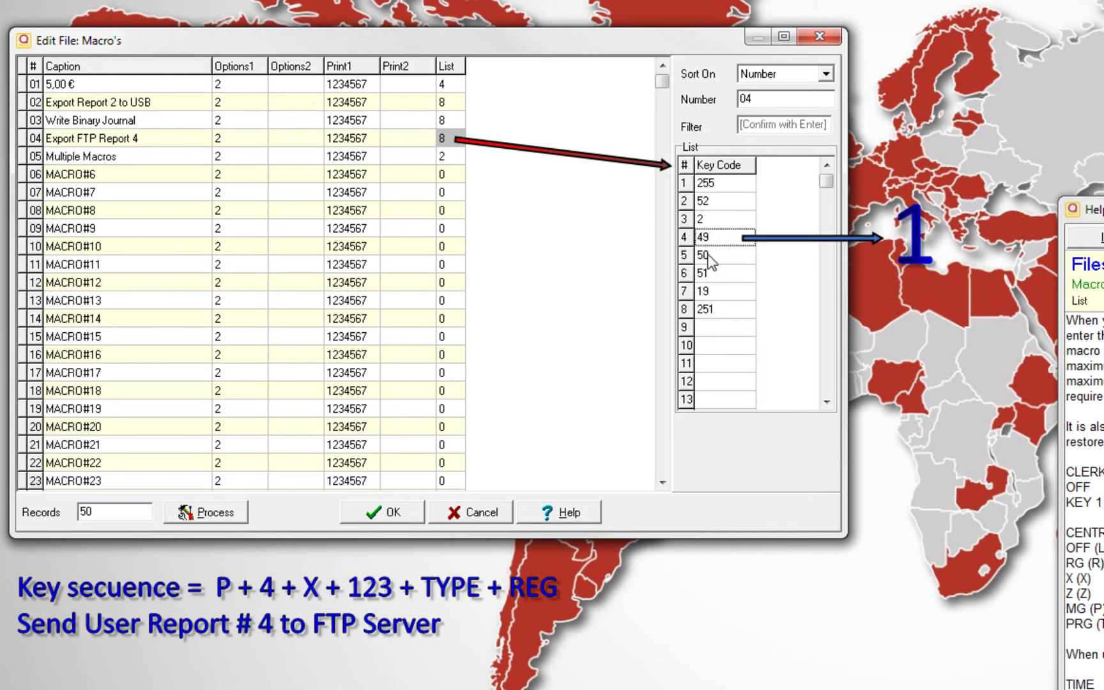
click(708, 256)
click(715, 272)
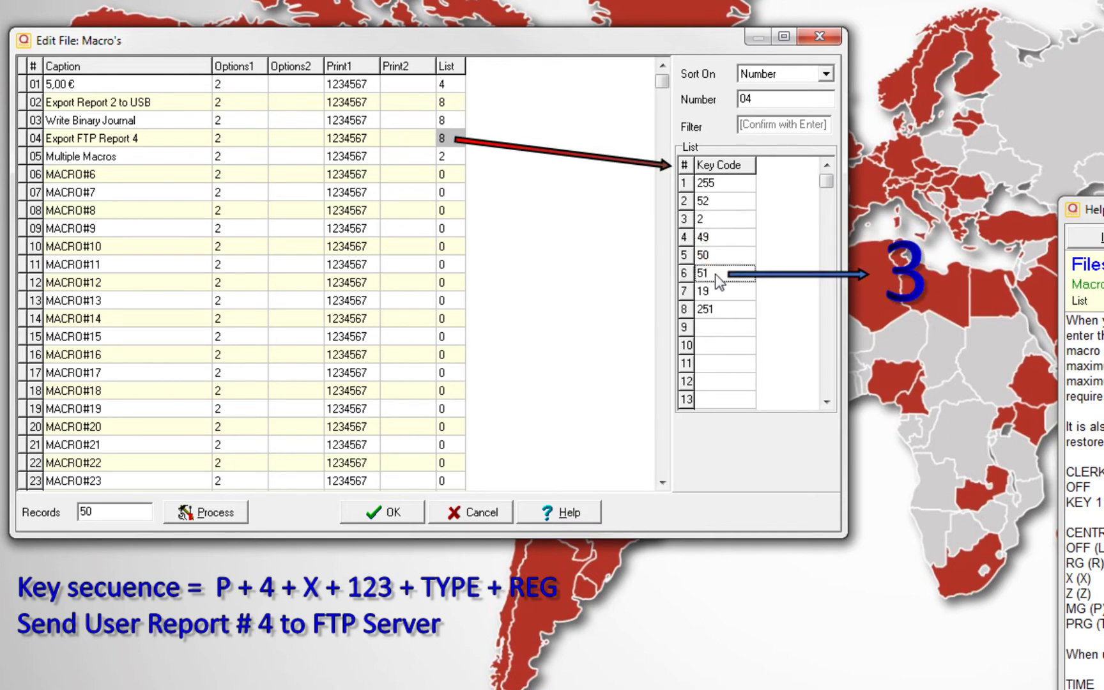
click(716, 291)
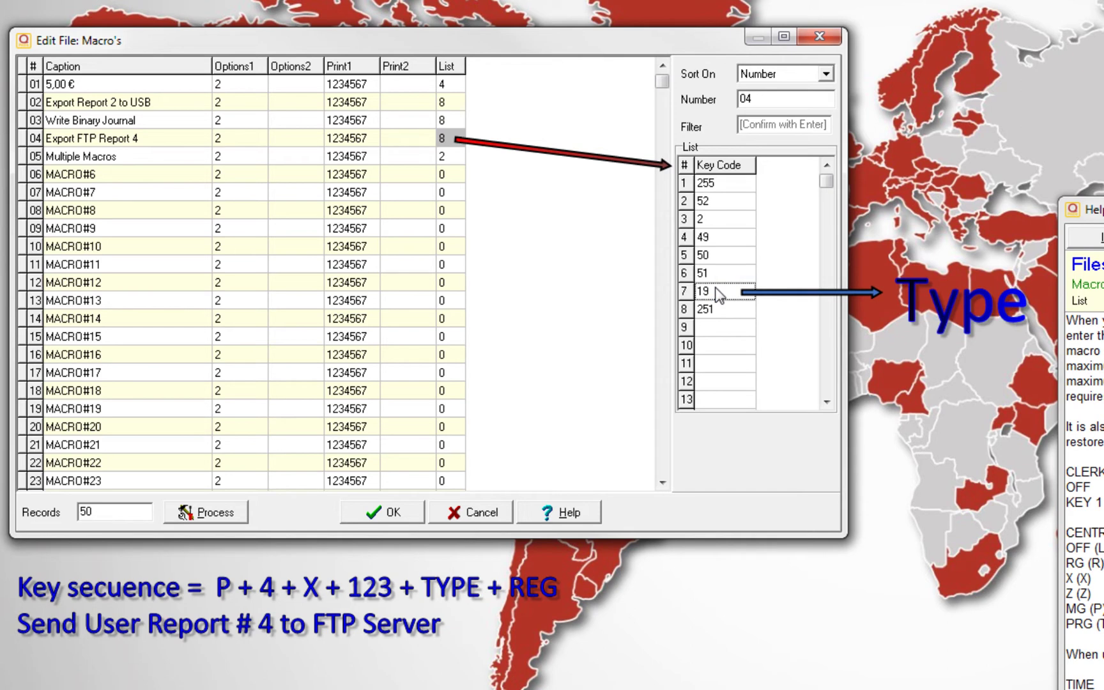
click(720, 310)
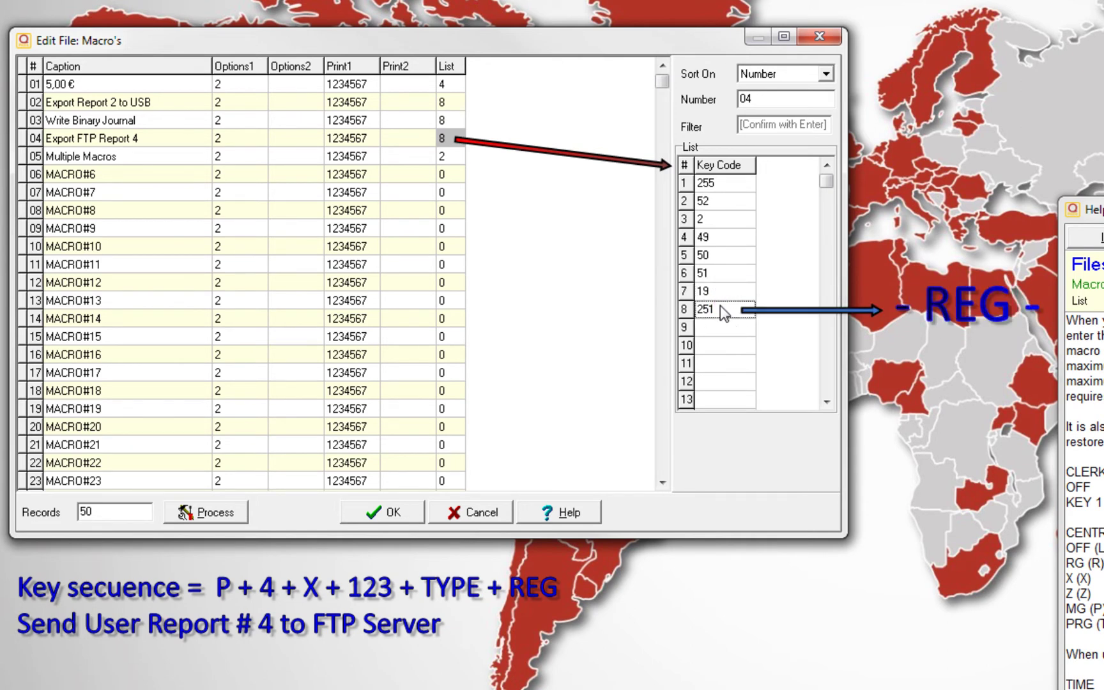
click(441, 156)
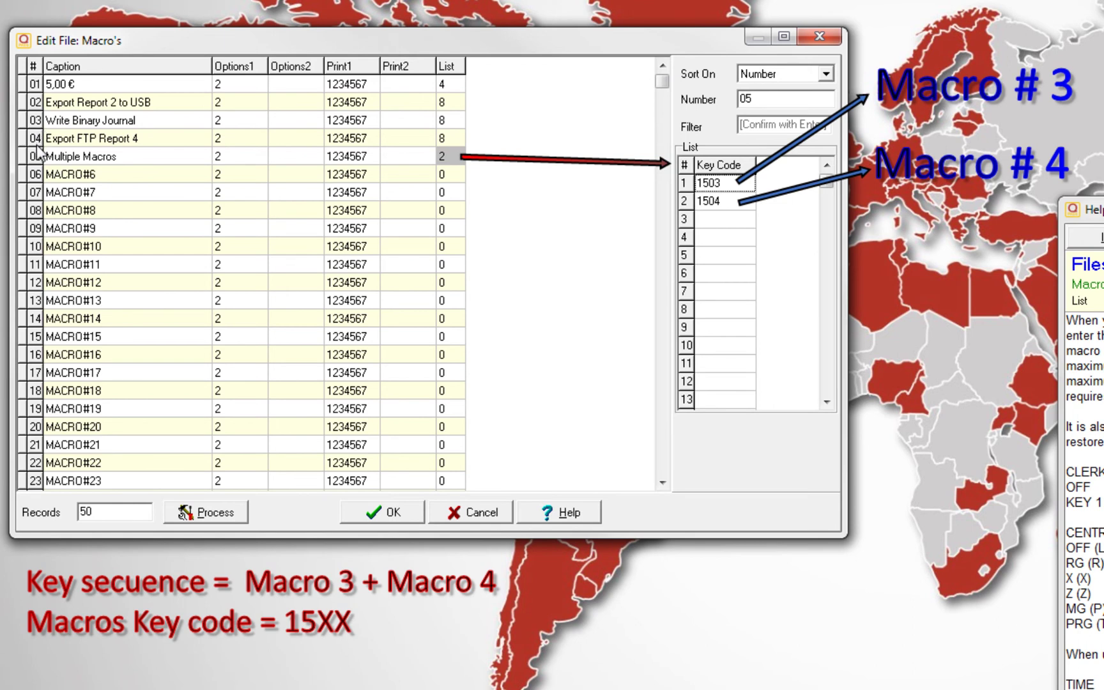
Step: Close the macro file and check the key info of the yellow macro keys in the keyboard layout, from "5,00 €" to "Export FTP Report 4"
click(389, 515)
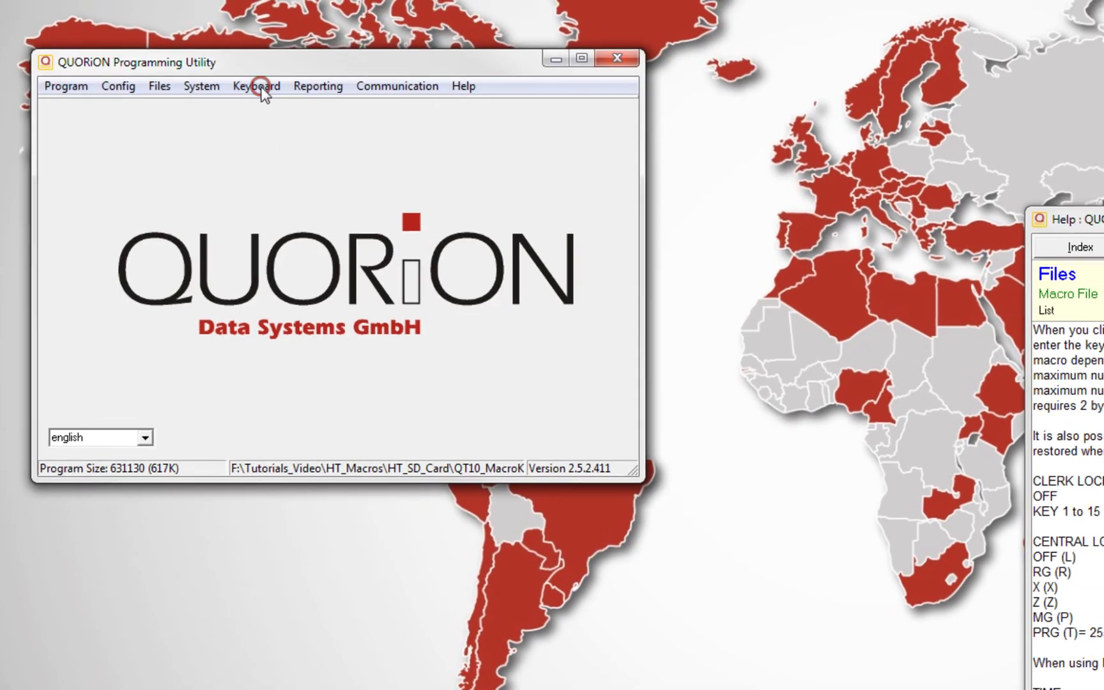
click(288, 76)
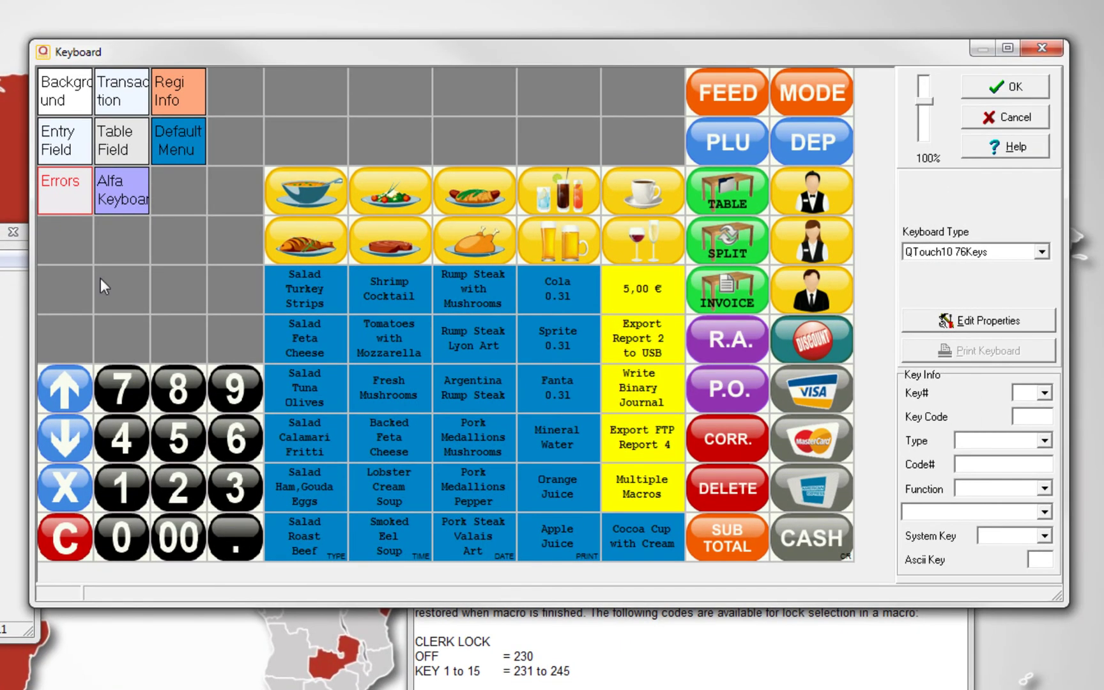
click(631, 295)
click(629, 340)
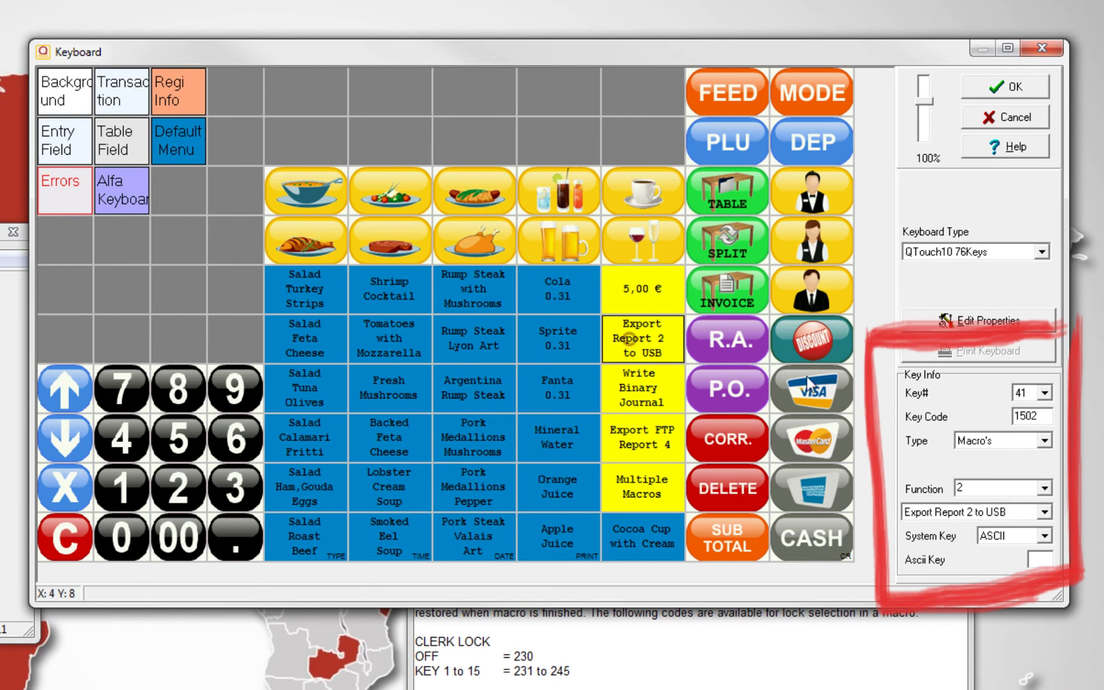
click(663, 396)
click(647, 445)
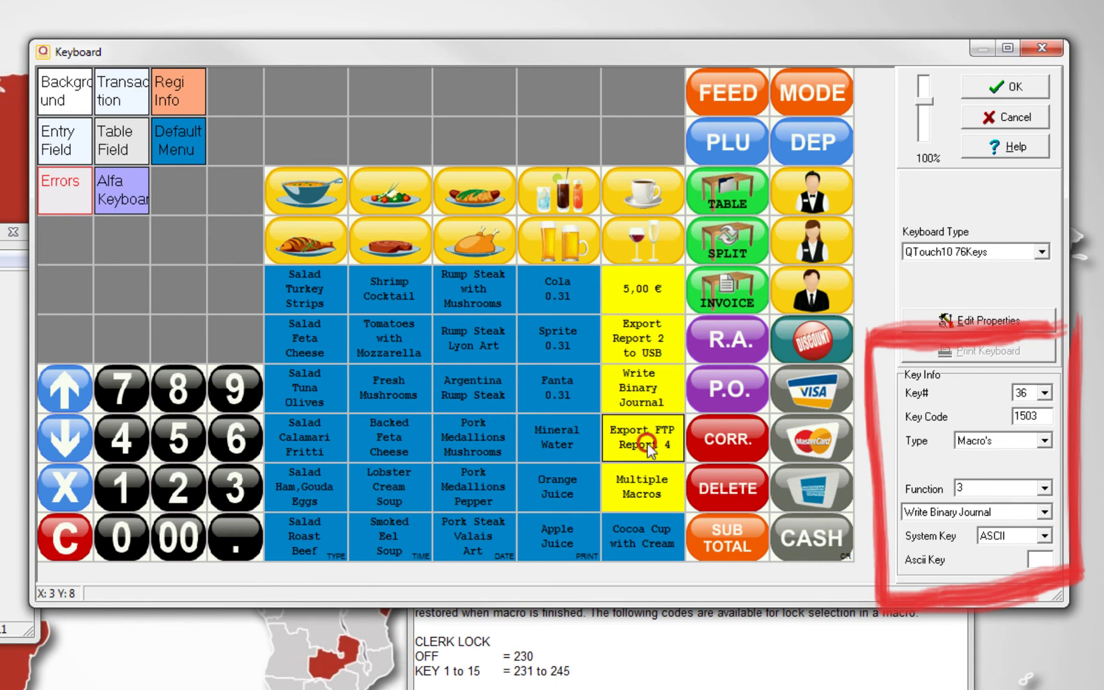